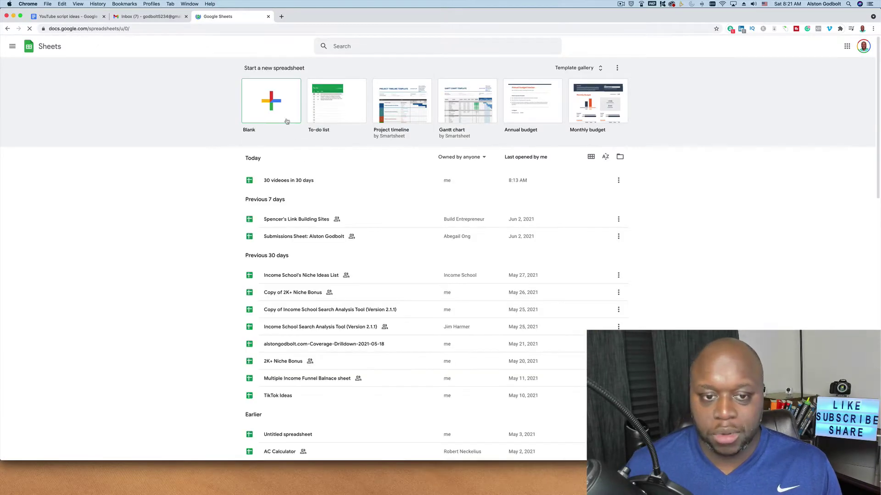
Create a blank spreadsheet and name it "Uouttube test".
click(270, 108)
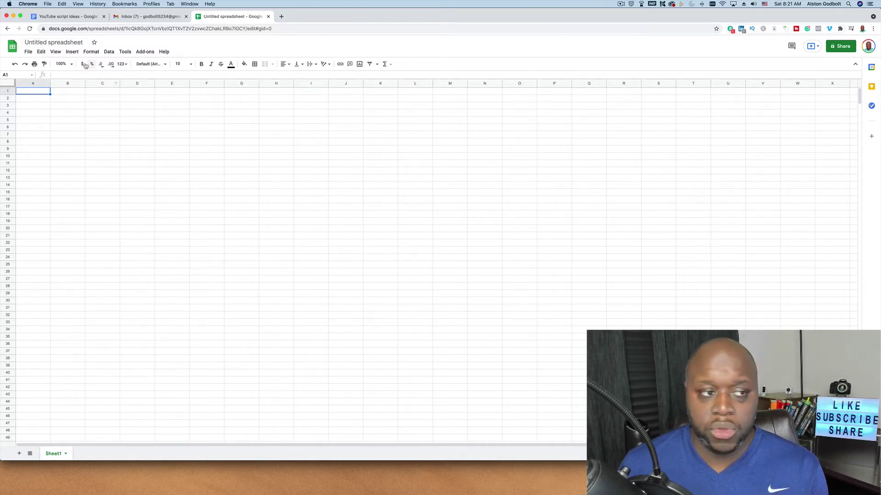
click(70, 42)
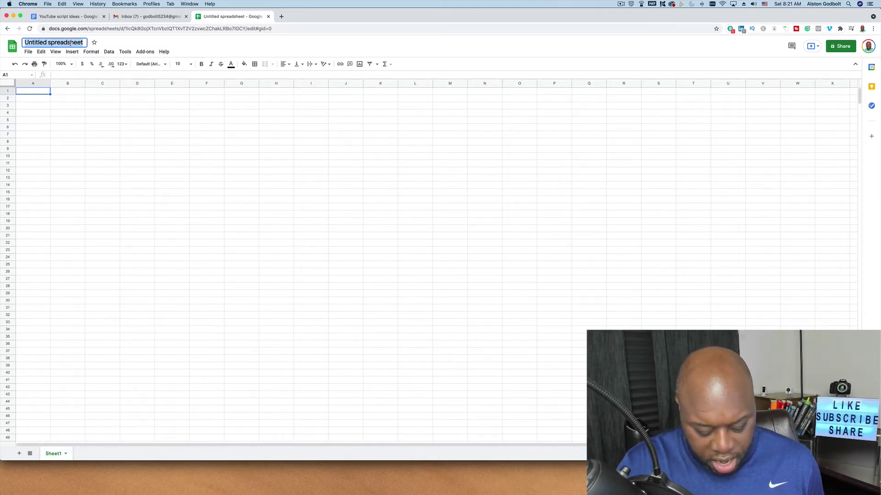
text(Uouttube)
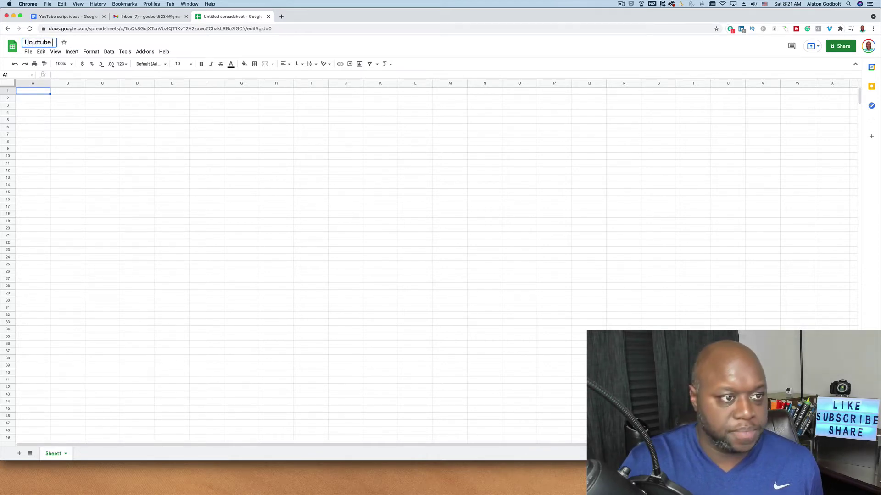
text( test)
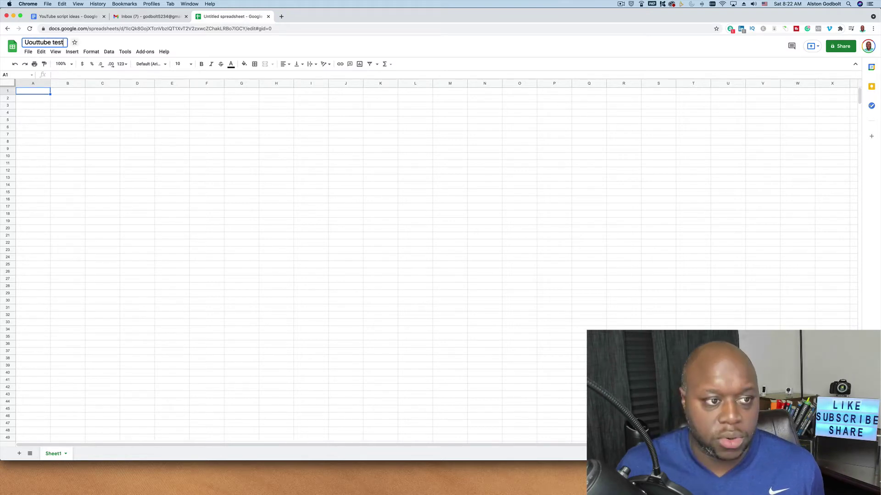
click(40, 101)
Enter 100 in cell C1 and 200 in cell C2.
click(93, 91)
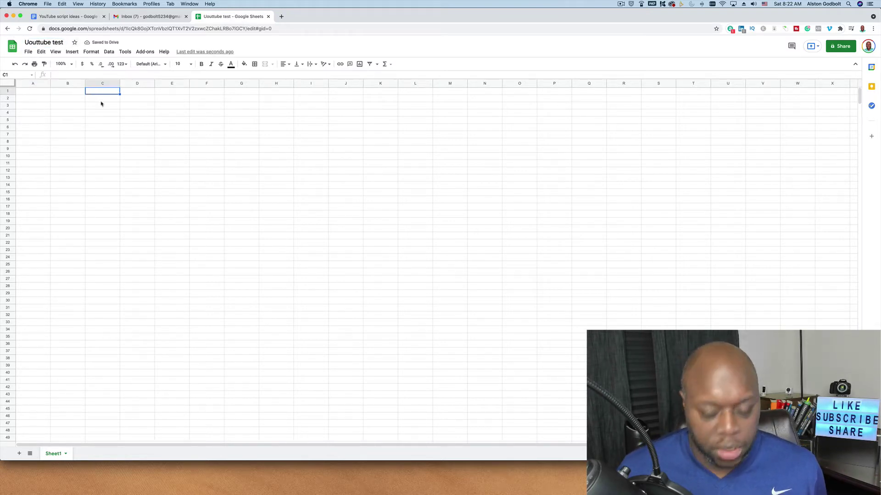
text(100)
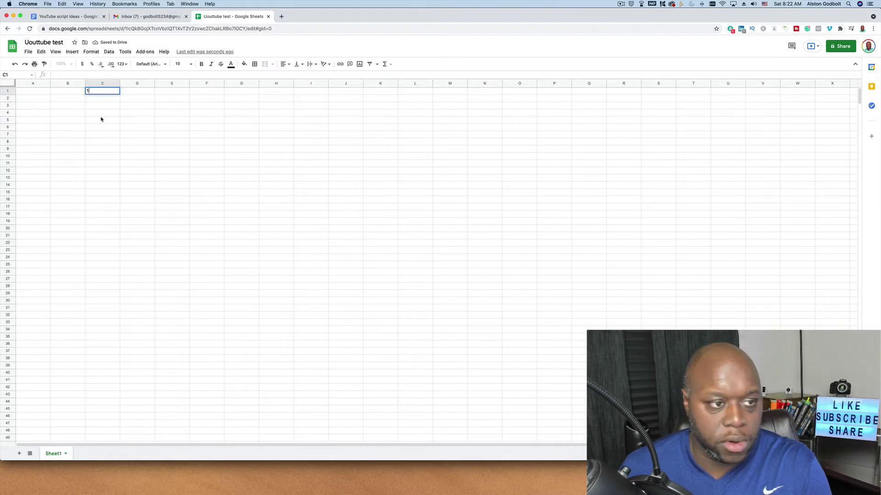
click(99, 100)
text(200)
Add cells C1 and C2 together in cell C3 with the formula =C1+C2.
click(100, 106)
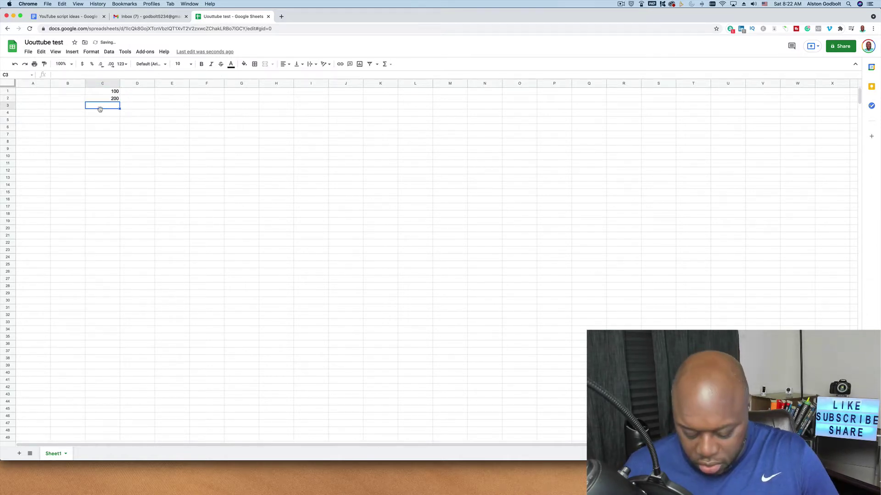
text(=)
click(102, 93)
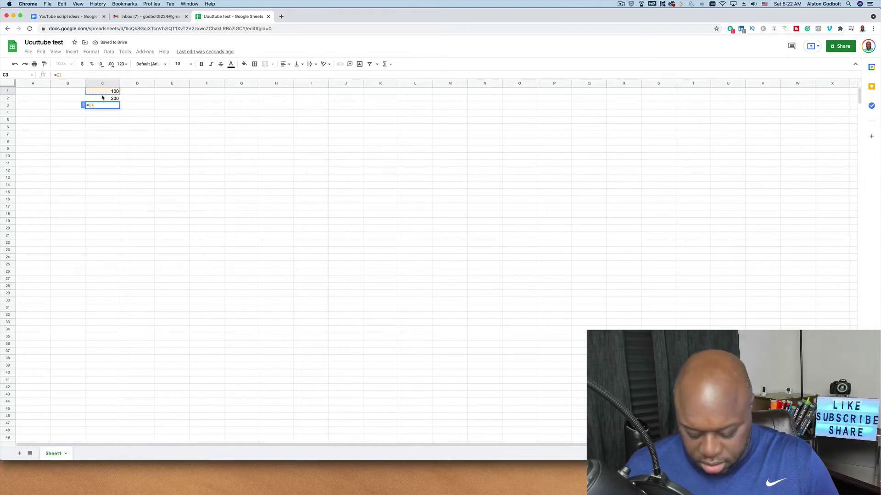
text(+)
click(104, 100)
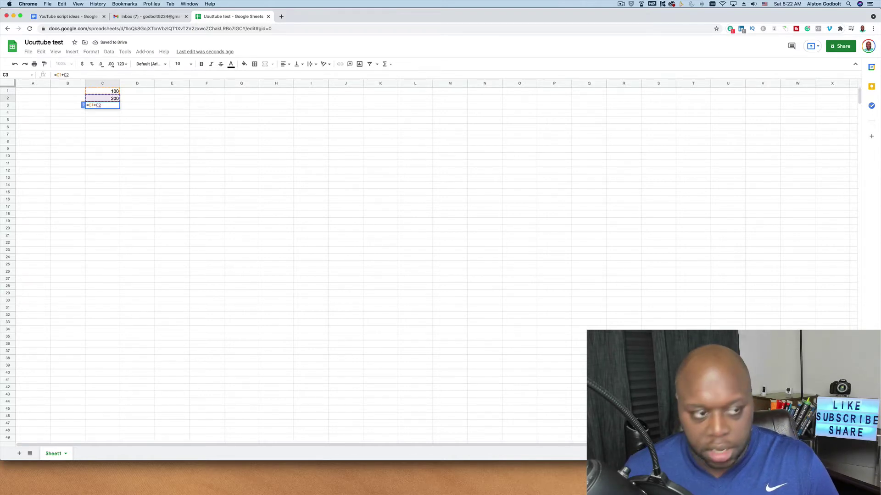
key(Return)
click(106, 100)
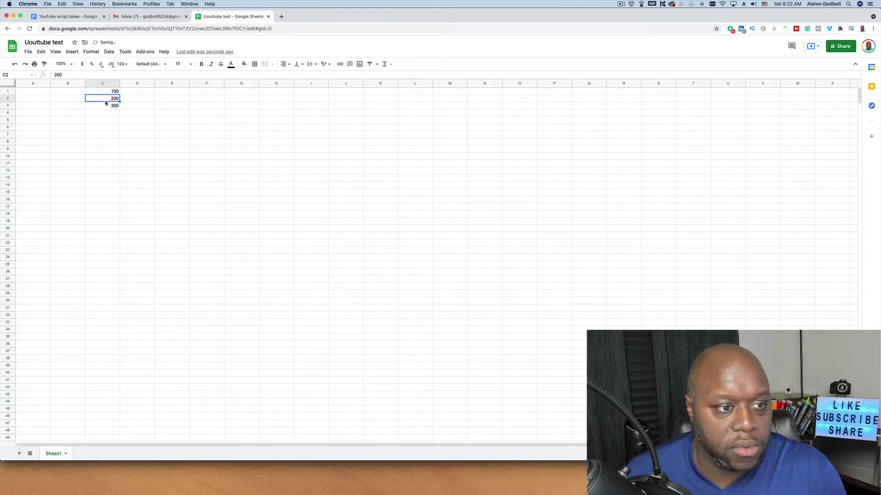
Review the file formats in which the spreadsheet can be downloaded.
click(30, 53)
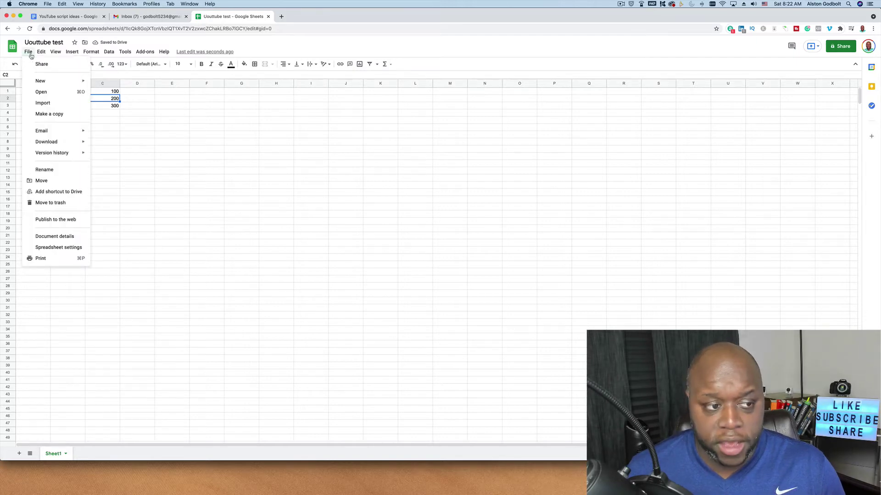
mouse_move(49, 142)
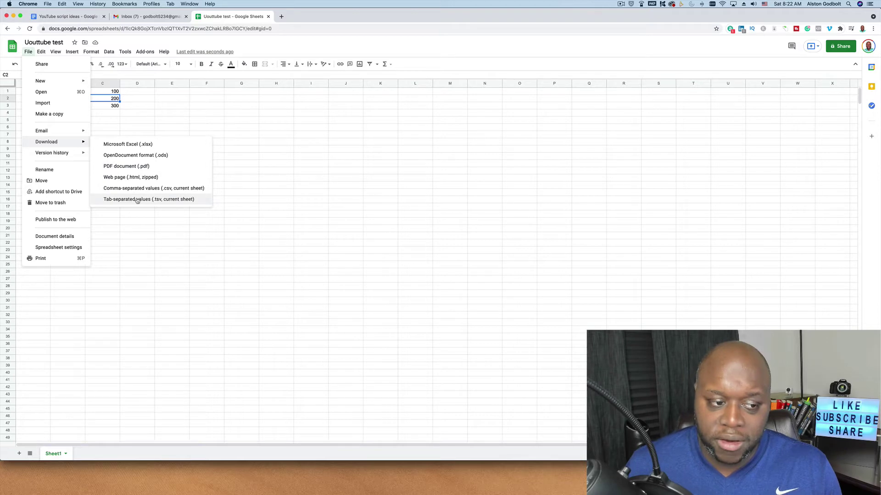
click(272, 176)
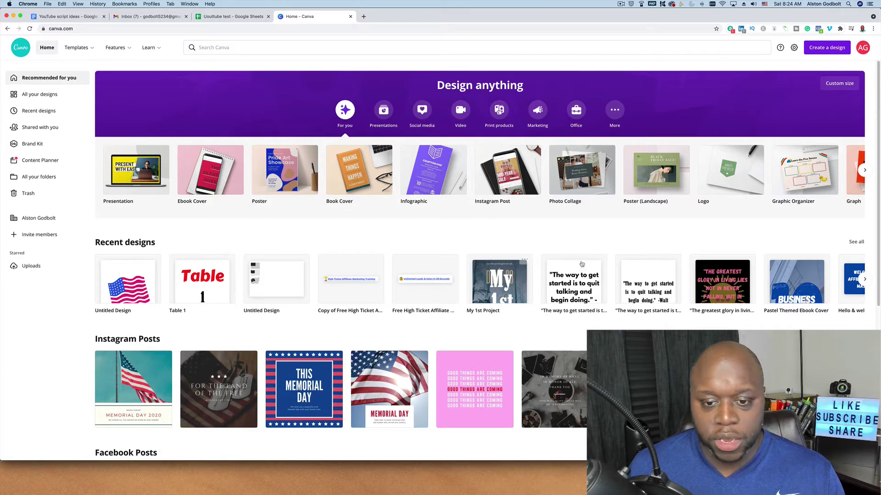
Create a blank poster design in Canva and place the rounded American flag graphic in the upper-left part of the page.
click(288, 183)
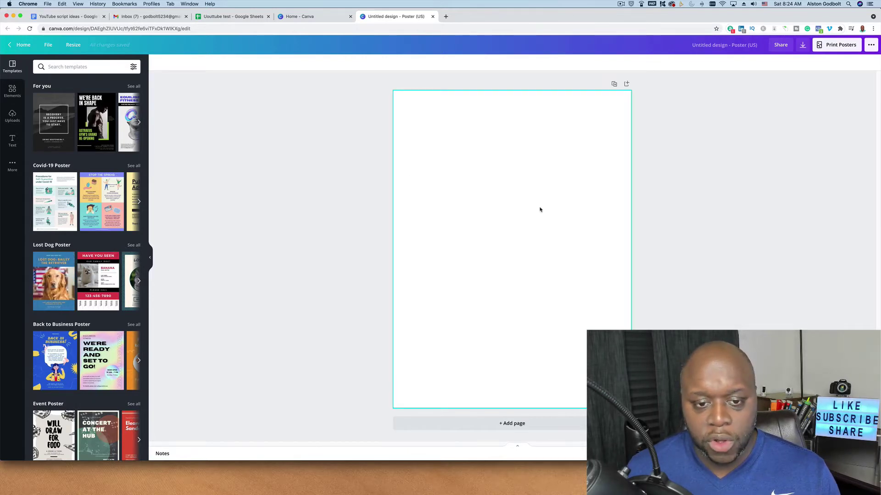
click(12, 91)
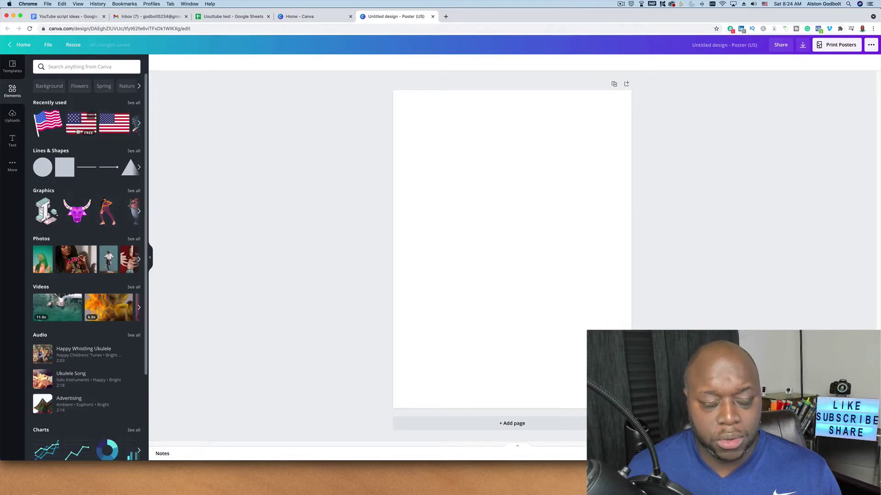
click(78, 131)
drag(530, 249, 492, 148)
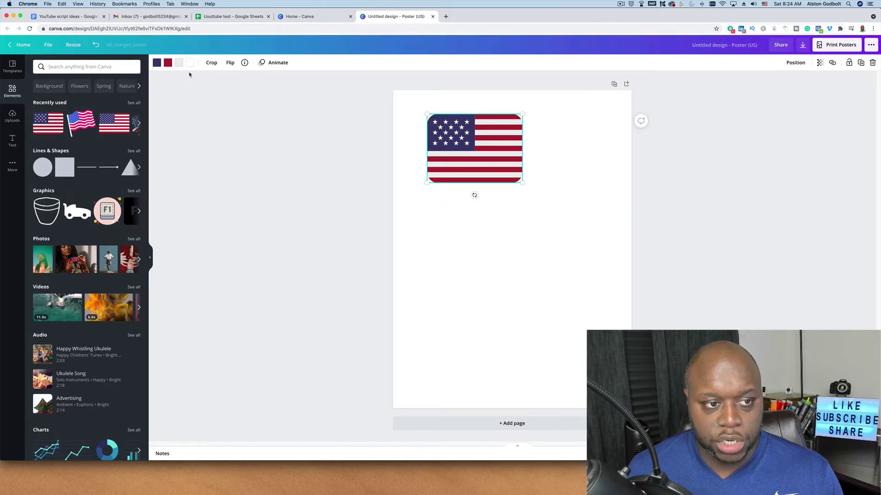
Recolor the flag's star field to the default dark blue and its red stripes to orange.
click(157, 62)
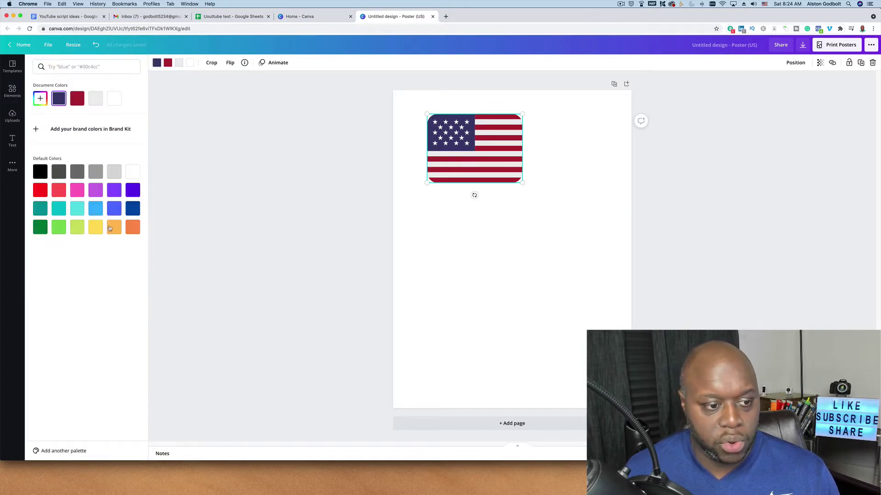
click(133, 209)
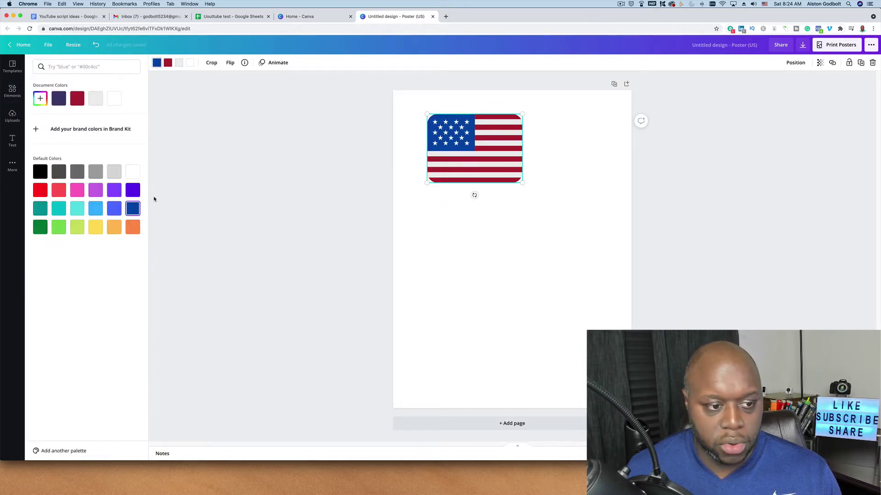
click(168, 63)
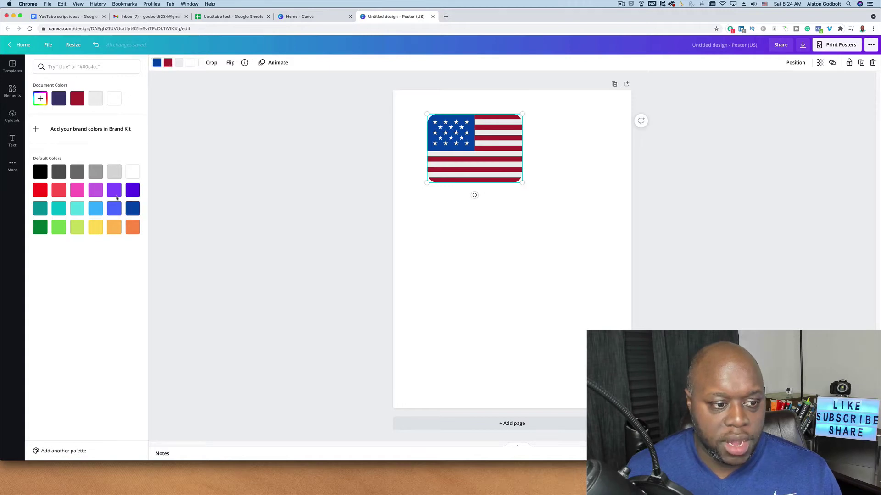
click(133, 228)
key(Escape)
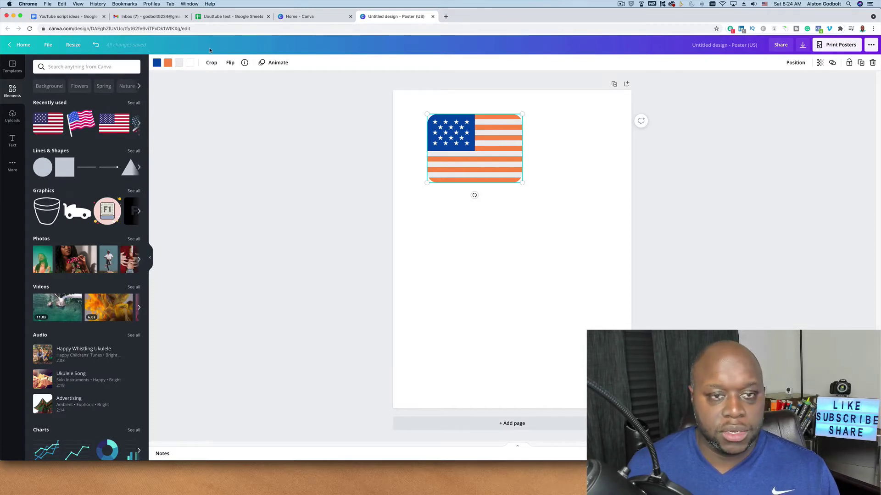
Review the file types offered for downloading the poster.
click(805, 47)
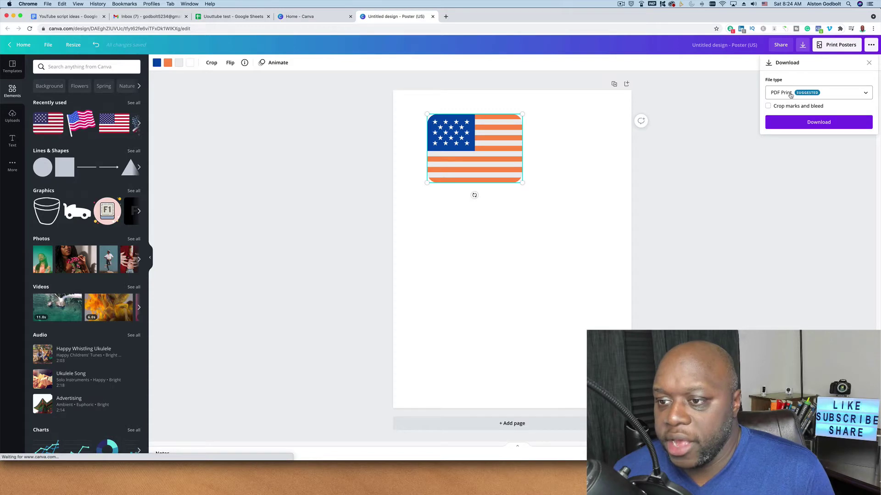
click(789, 94)
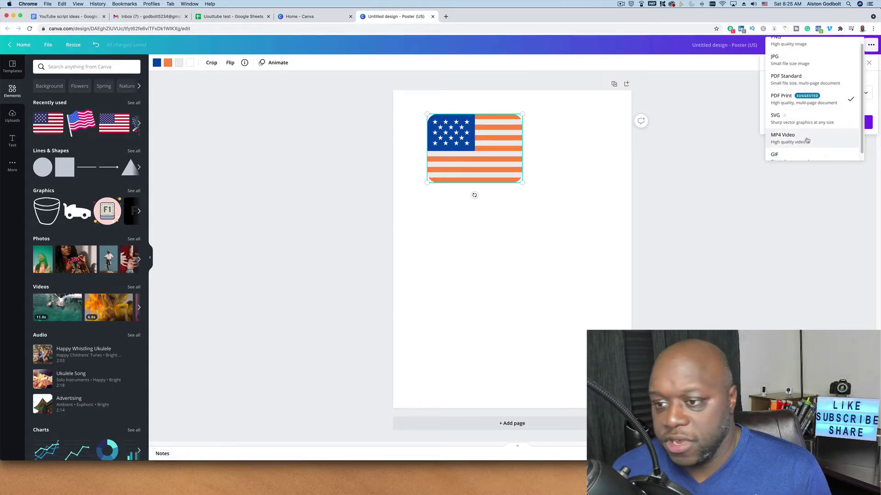
scroll(789, 121, down, 1)
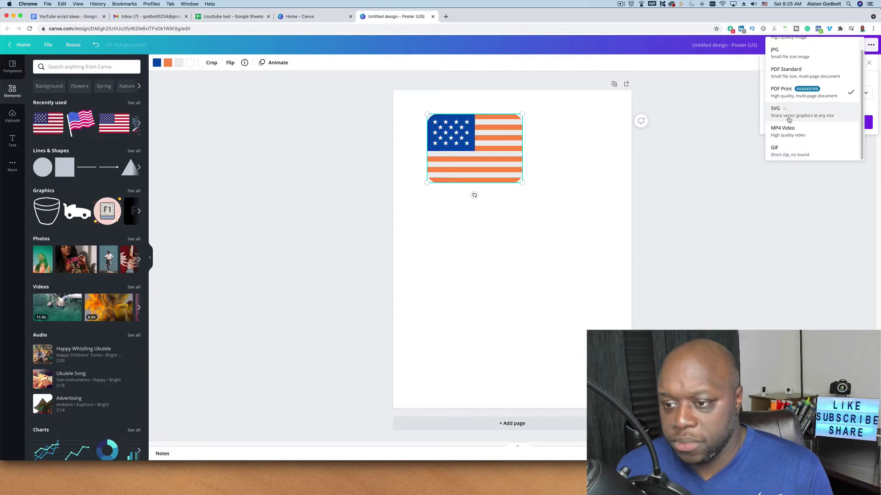
click(589, 235)
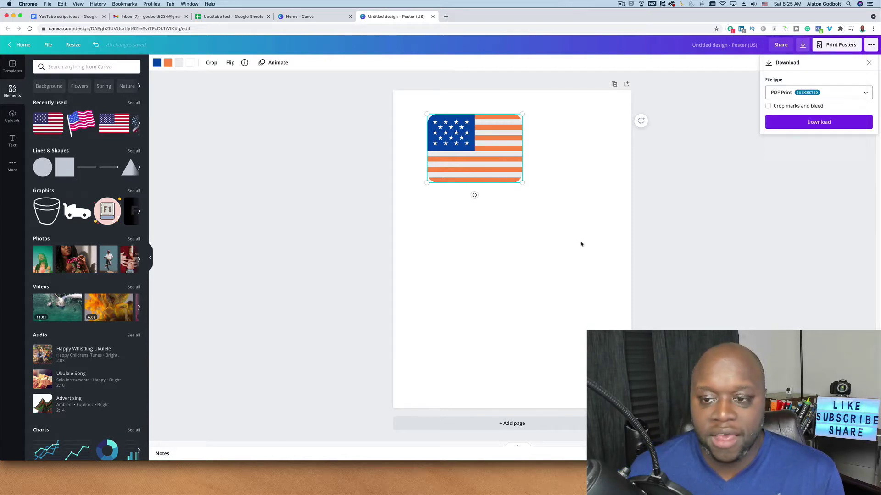
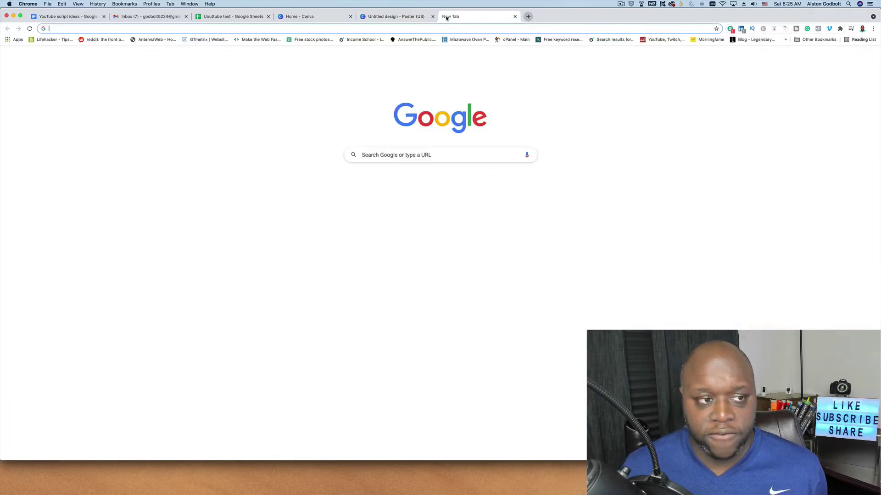
Search Google for "wisconsin flag images" in a new browser tab and show the image results.
click(445, 17)
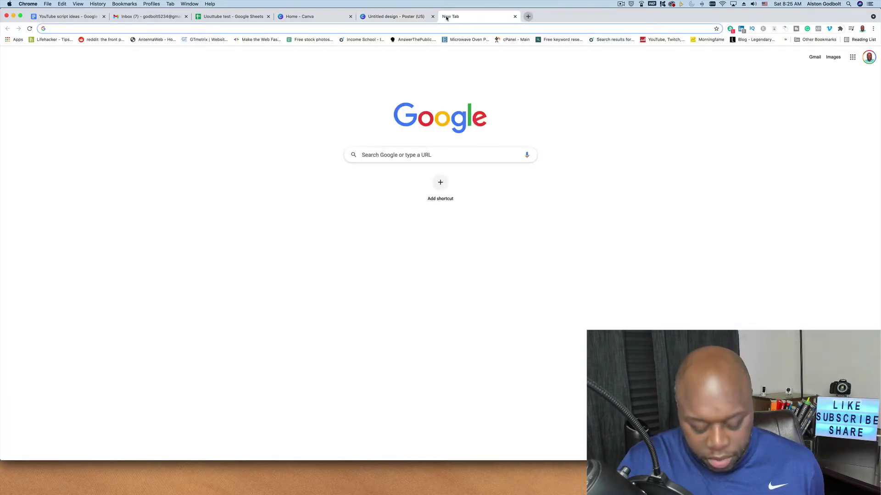
text(wisconsin fl)
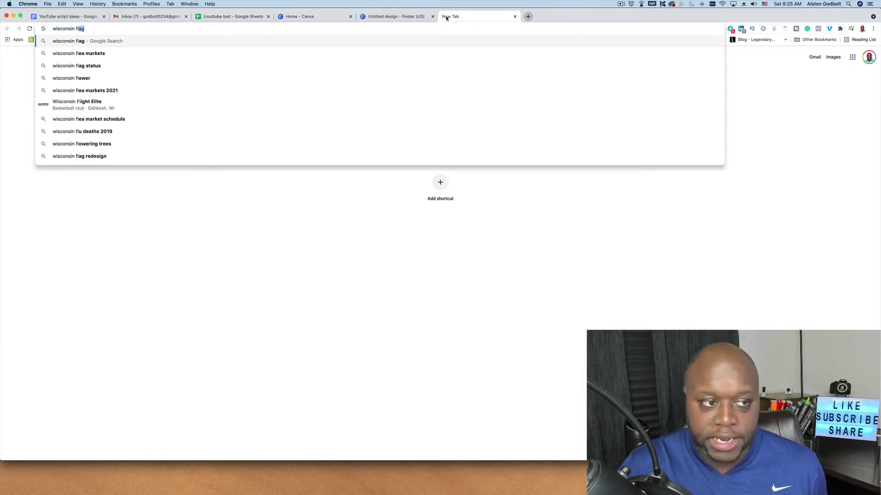
text(ag images)
key(Return)
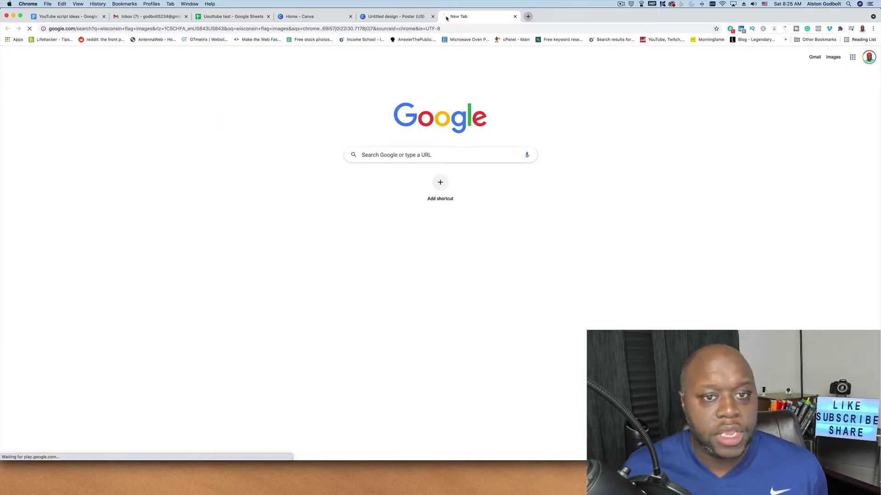
click(282, 76)
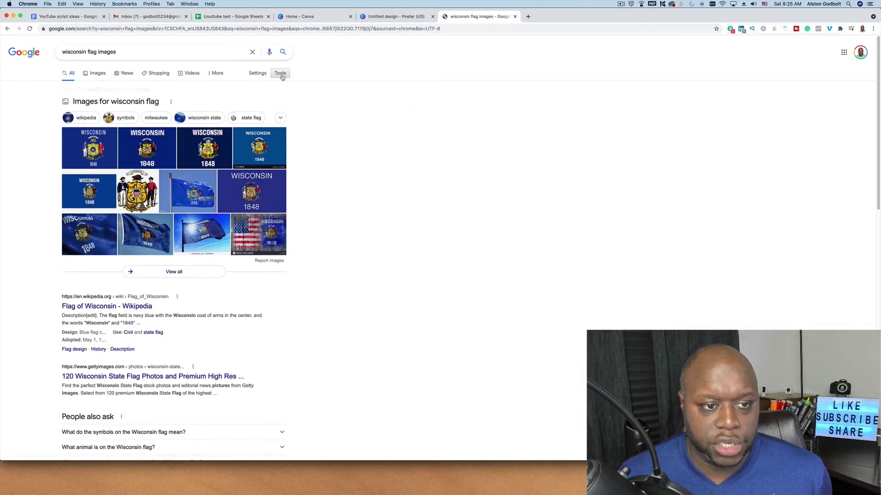
click(98, 73)
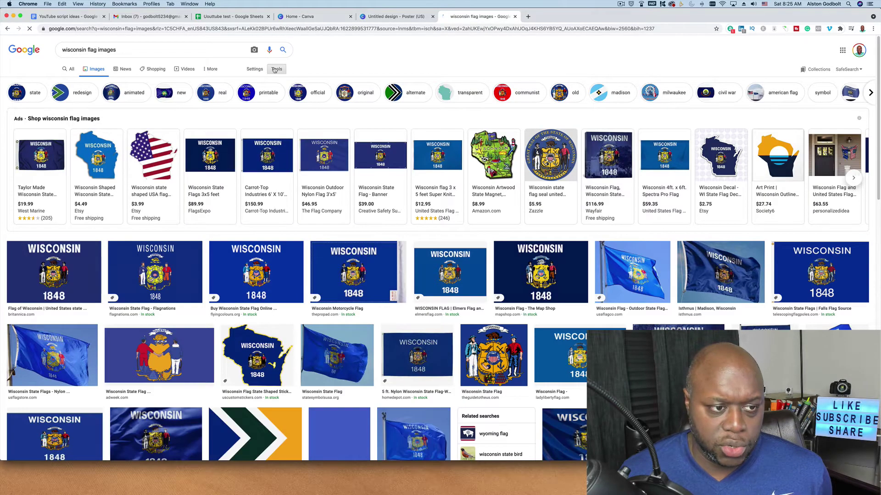
Filter the image results by usage rights to Creative Commons licenses.
click(274, 69)
click(168, 82)
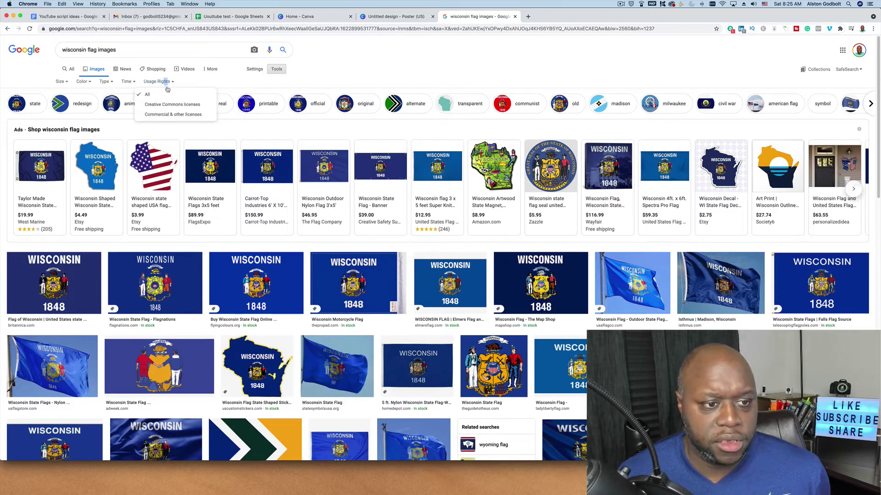
click(170, 105)
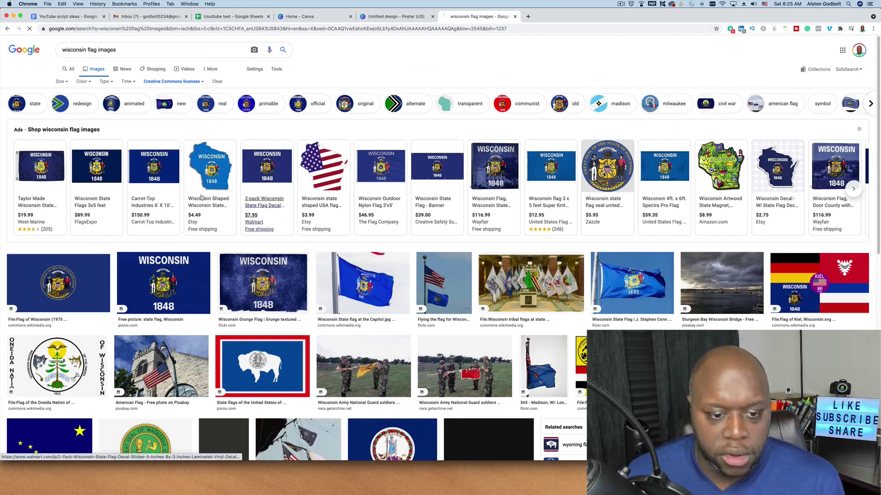
Open the Wisconsin Grunge Flag result from Flickr and save its image to the computer.
scroll(182, 290, down, 1)
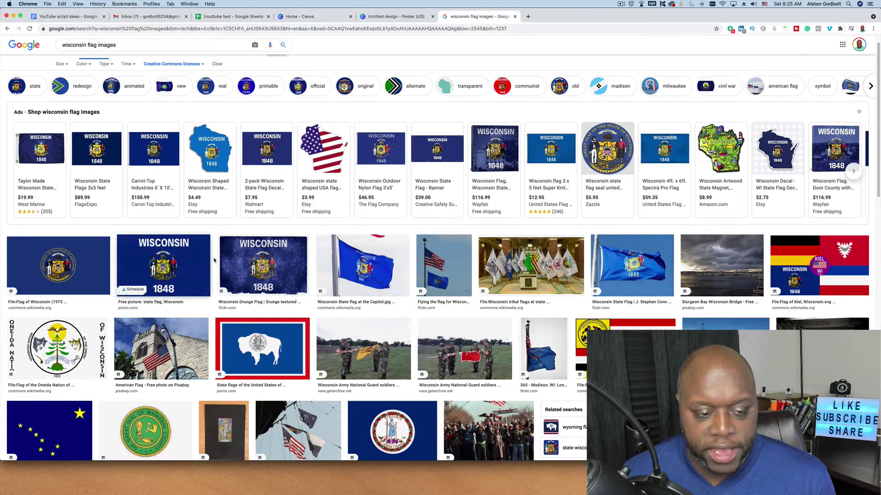
click(269, 258)
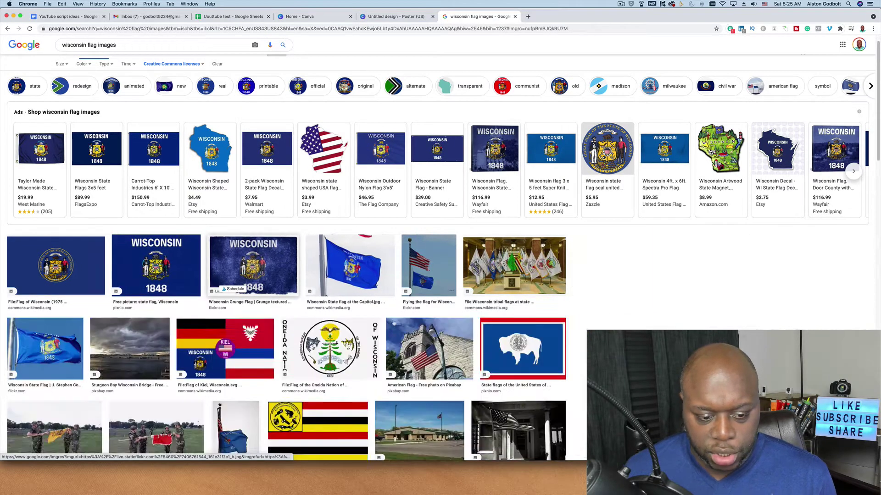
right_click(741, 119)
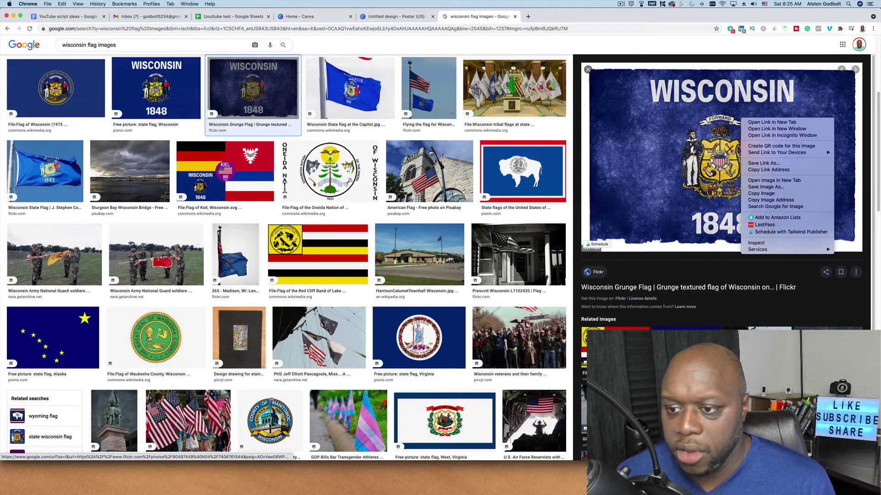
click(765, 188)
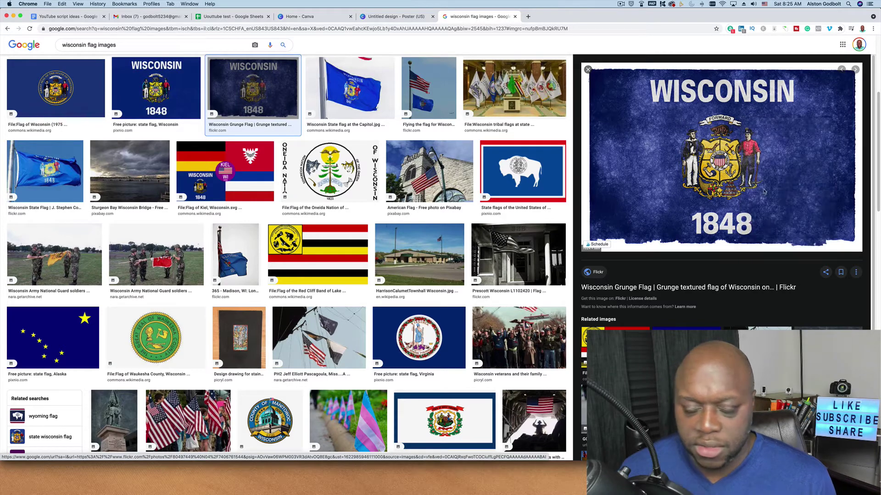
click(567, 222)
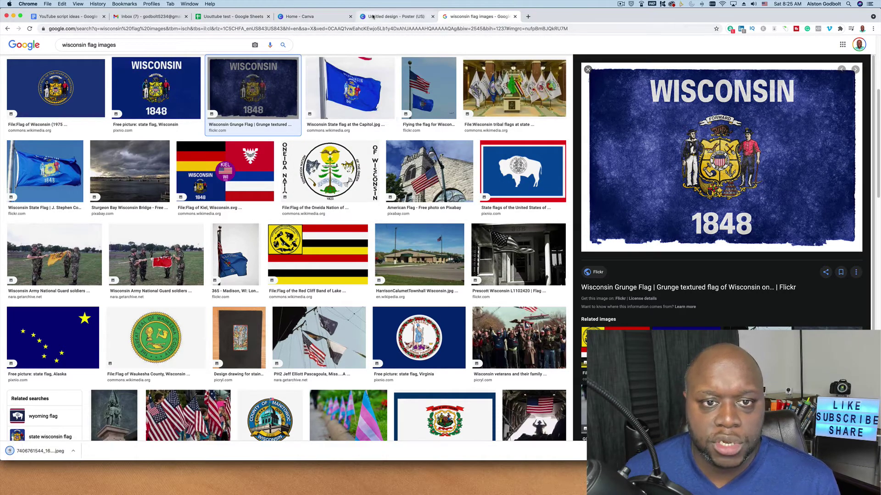
Switch to the Canva poster and place the downloaded Wisconsin flag file from the Downloads folder below the American flag.
click(394, 16)
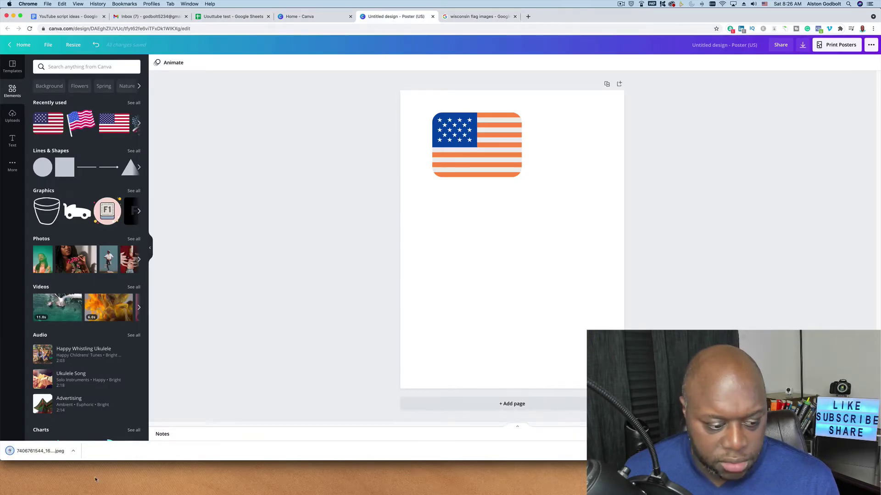
click(73, 450)
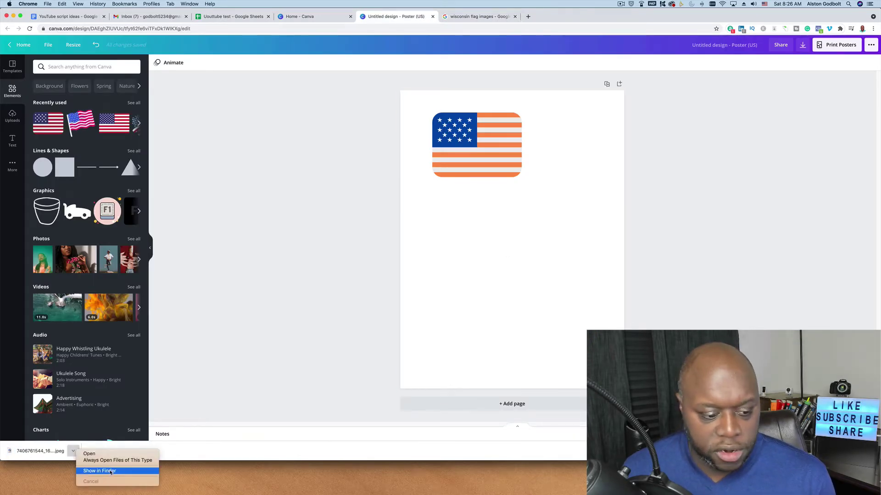
click(111, 470)
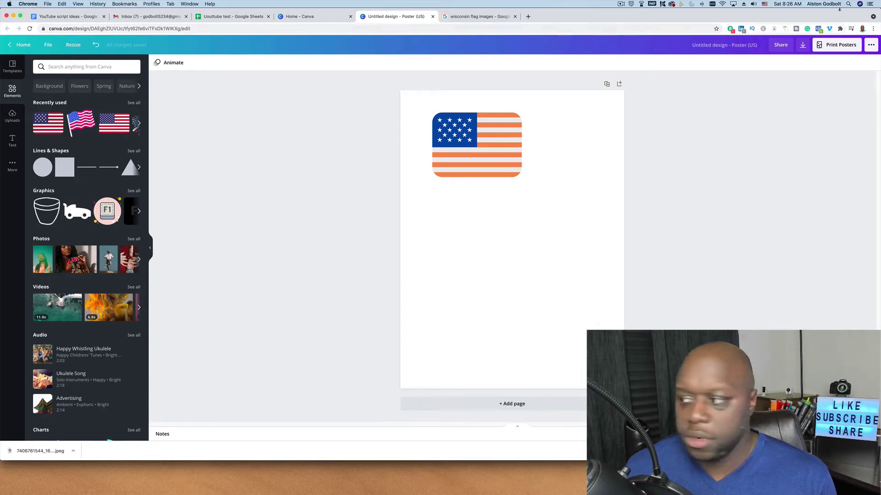
drag(447, 116, 776, 272)
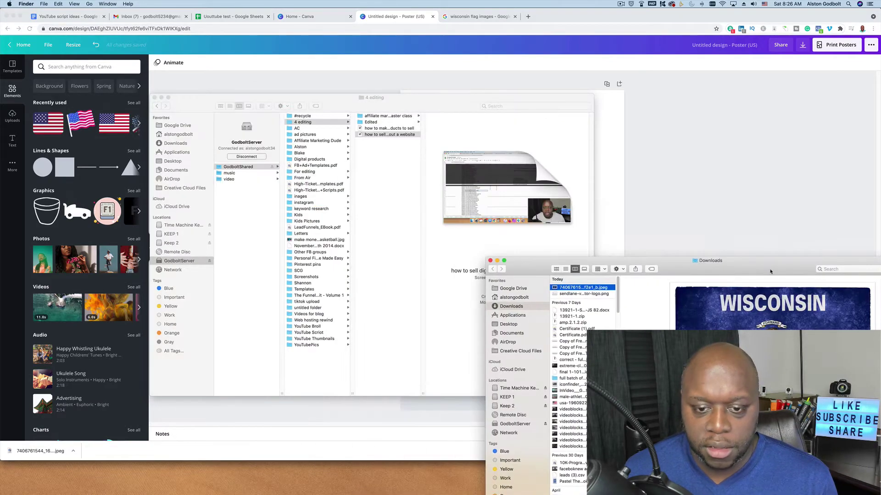
click(155, 98)
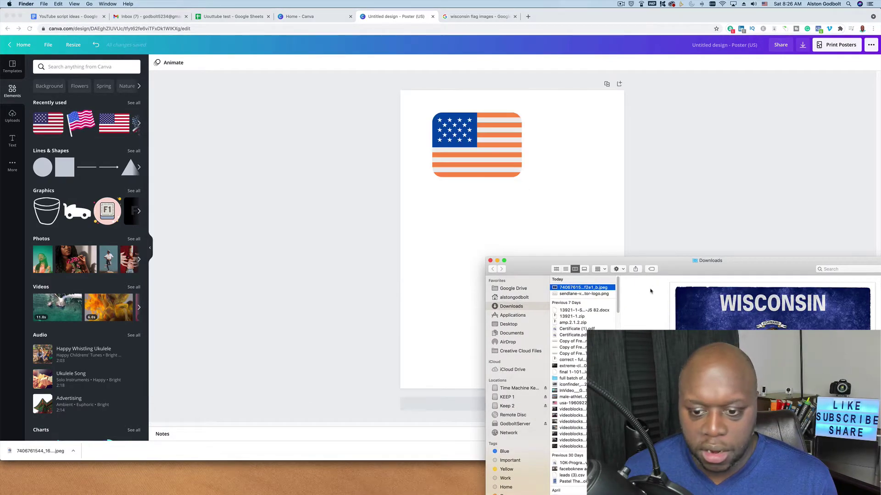
drag(583, 287, 477, 191)
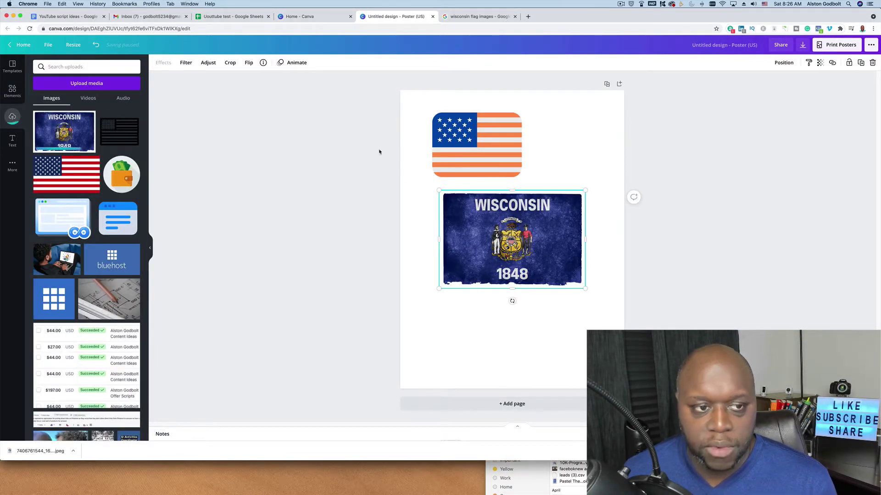
Try a brightness of -100 and a tint of 100 on the Wisconsin flag image, and reset its brightness to 0.
click(207, 64)
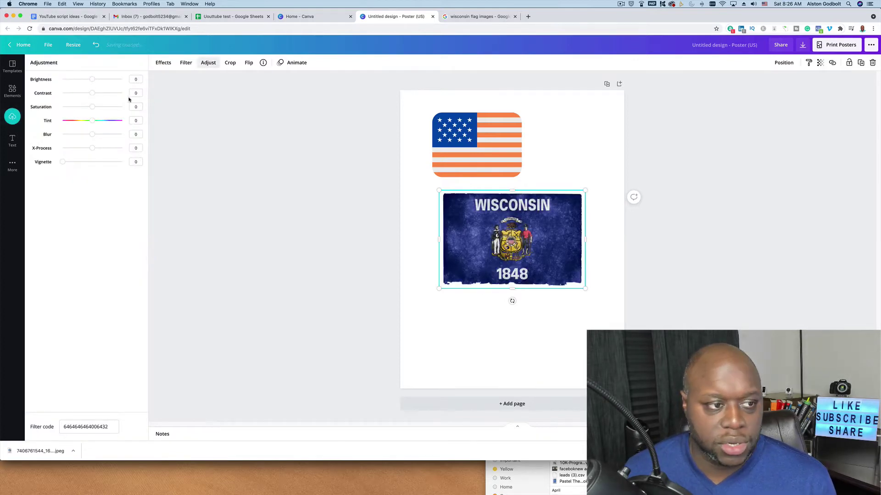
drag(90, 81, 62, 80)
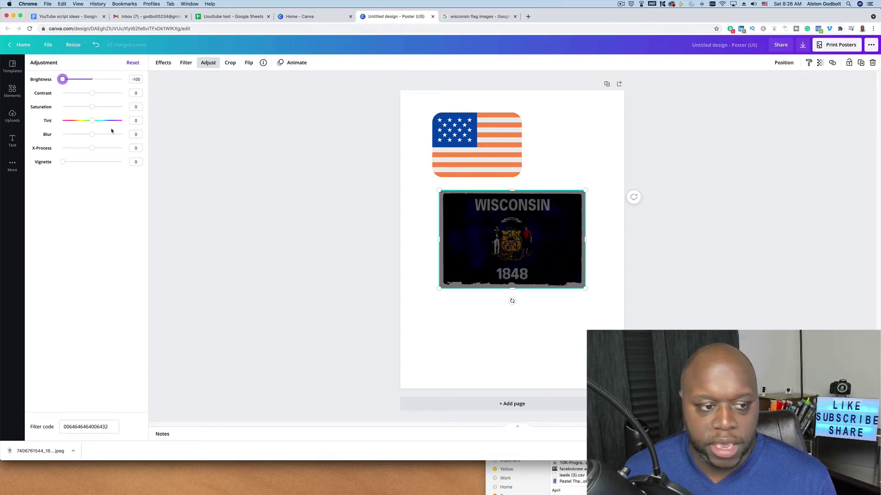
click(92, 148)
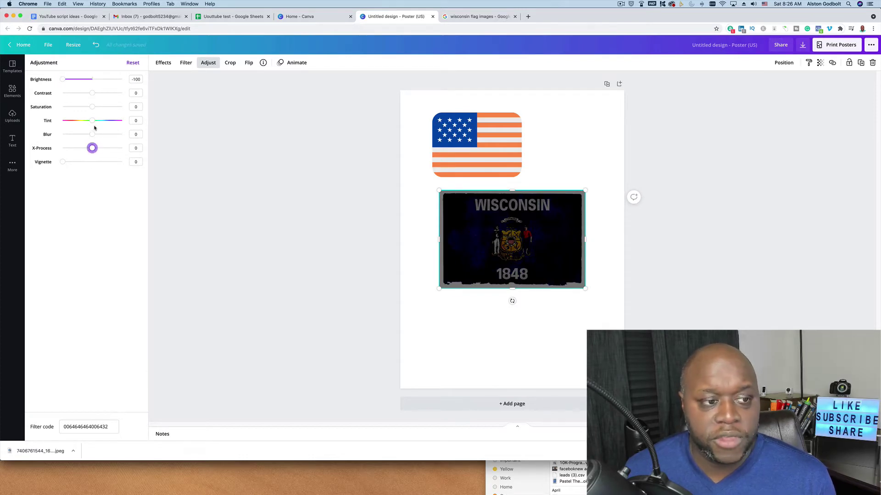
drag(93, 121, 240, 150)
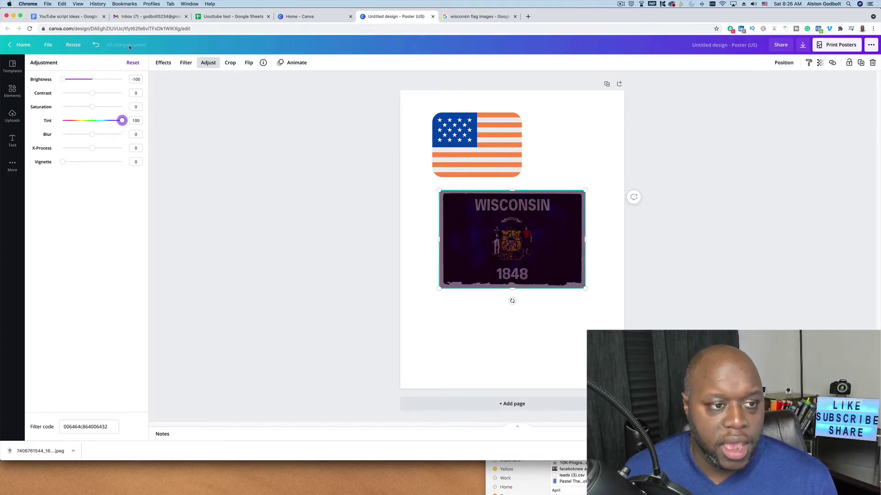
double_click(134, 80)
text(0)
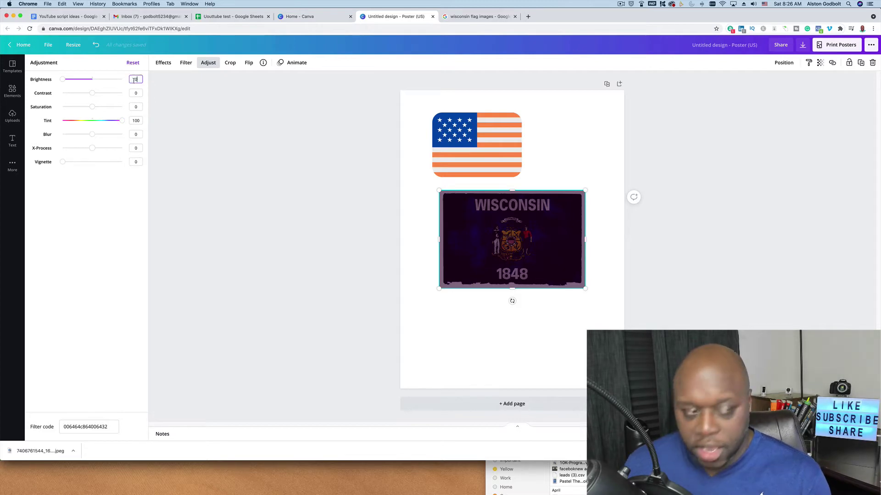
key(Return)
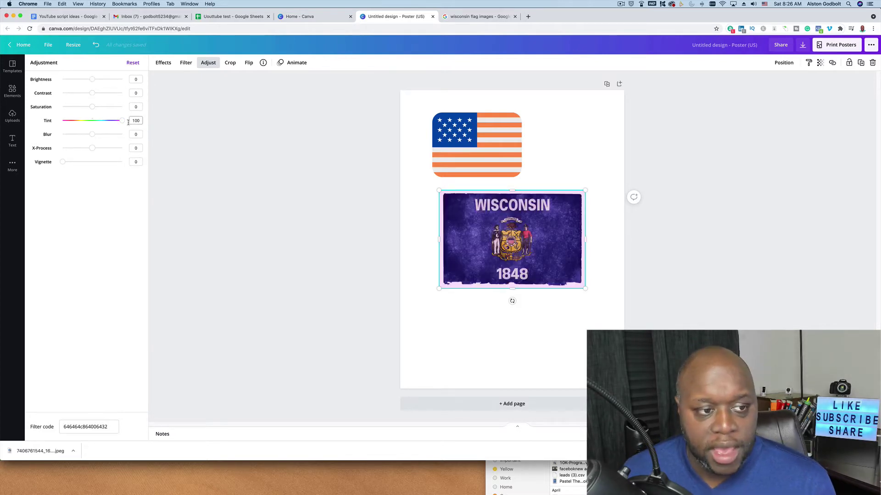
Set the Wisconsin flag image's saturation to -100 and its tint to -18, and deselect the image.
drag(122, 121, 56, 111)
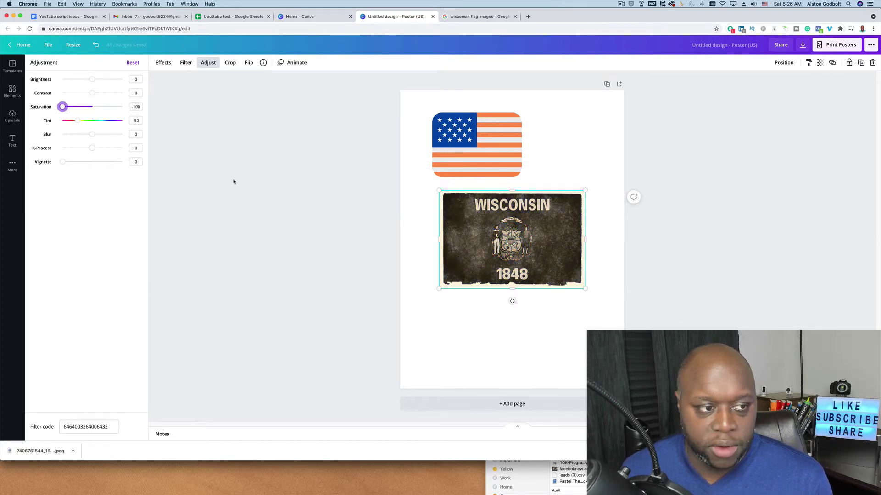
mouse_move(77, 121)
mouse_down()
mouse_move(91, 121)
mouse_move(63, 121)
mouse_up()
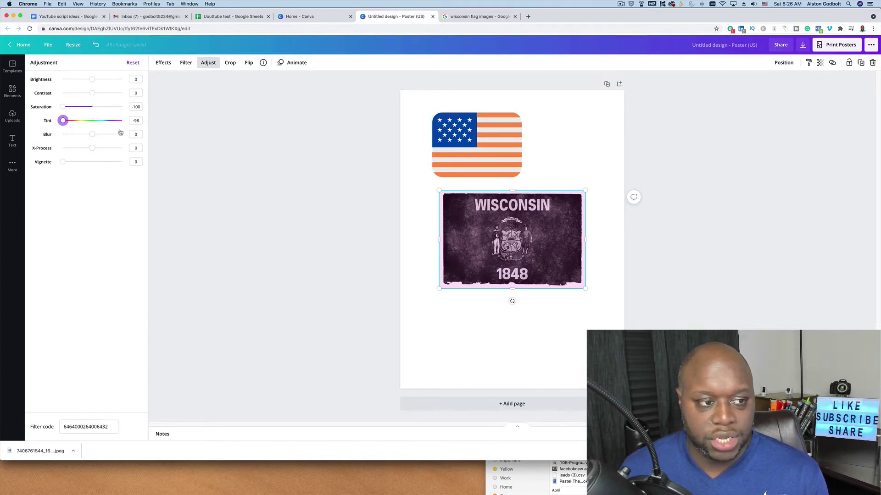
drag(63, 120, 87, 120)
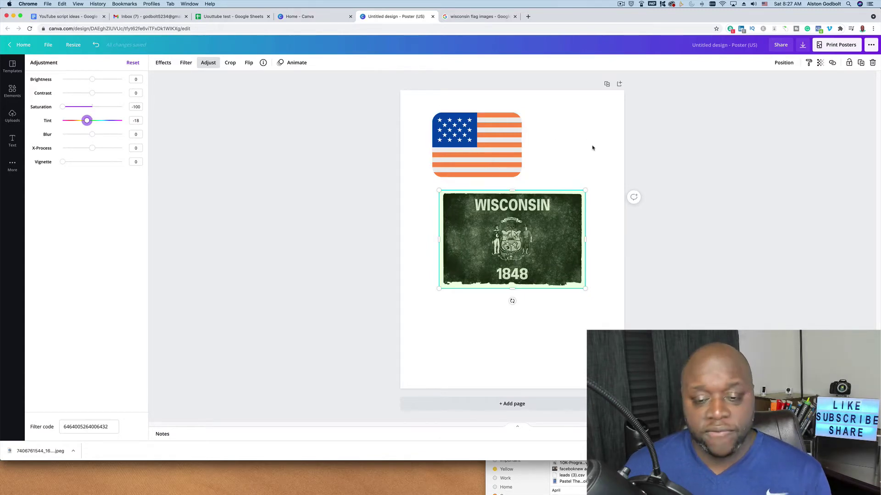
key(Escape)
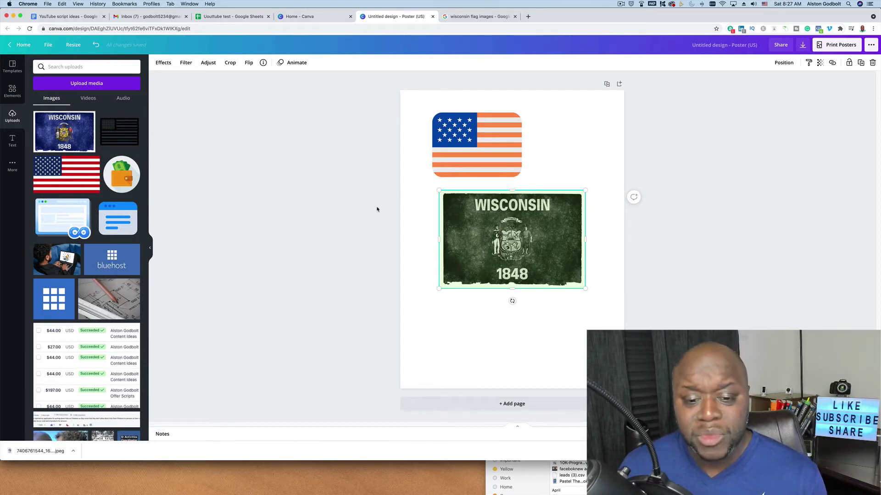
click(798, 131)
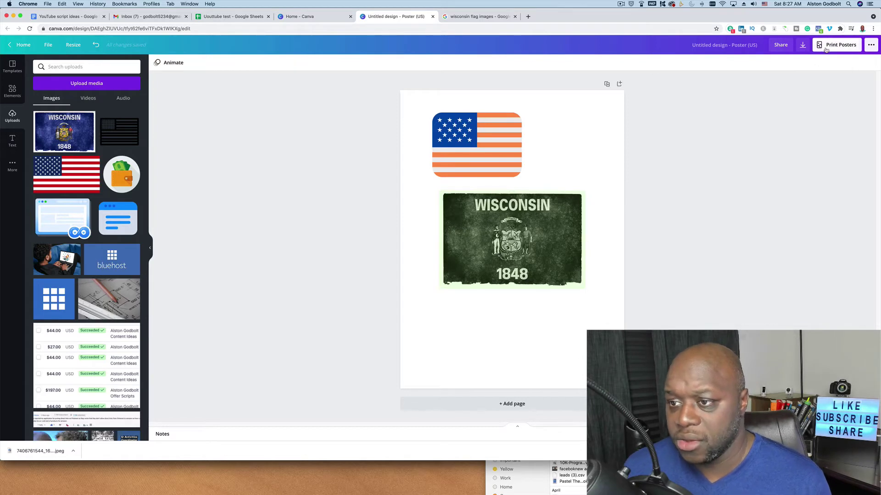
Examine the range of file formats available for downloading the finished poster.
click(802, 44)
click(817, 94)
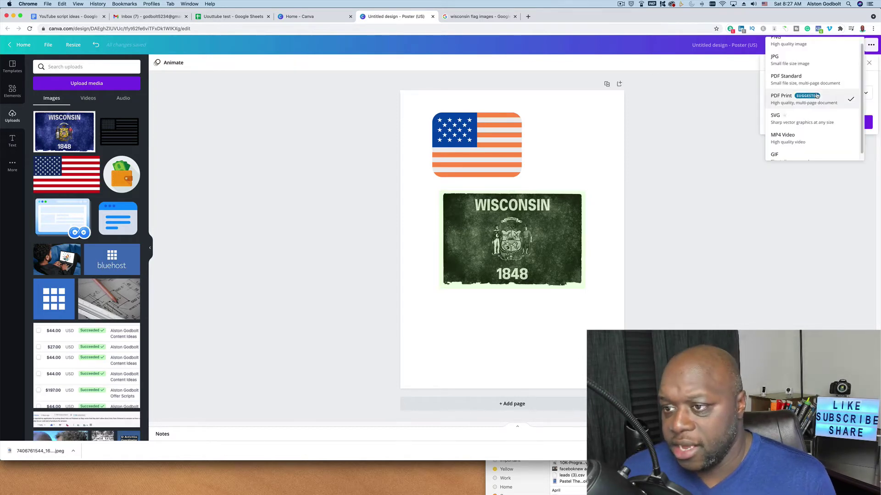
scroll(796, 102, up, 1)
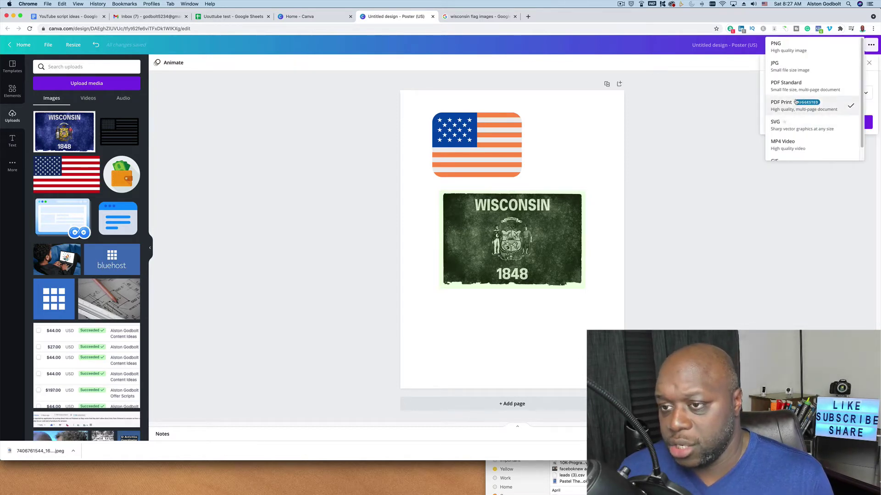
scroll(796, 103, down, 1)
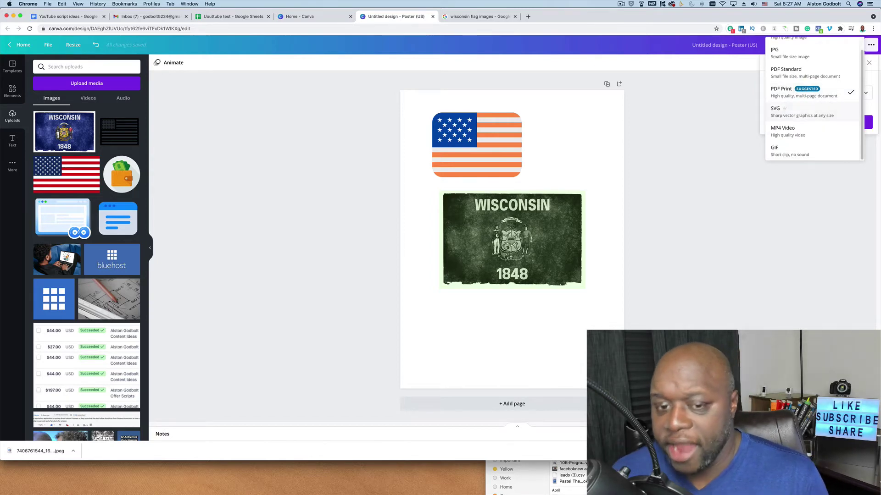
click(713, 212)
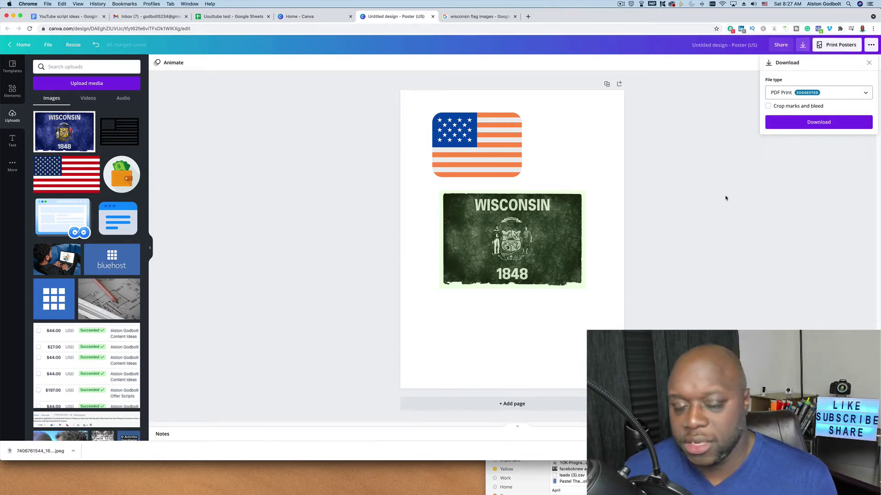
click(730, 209)
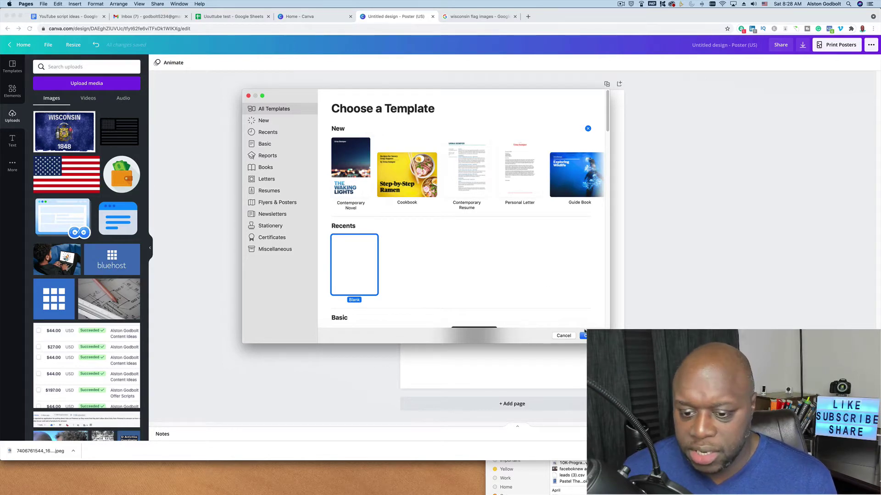
Switch to Pages and create a new document from the Blank template.
click(584, 336)
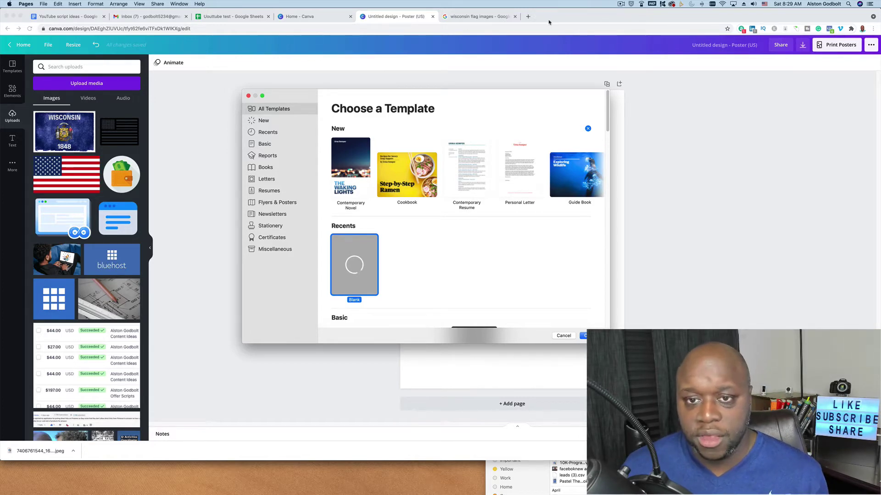
Switch to Chrome and search Google for "word to pdf converter" in a new tab.
click(532, 19)
click(528, 17)
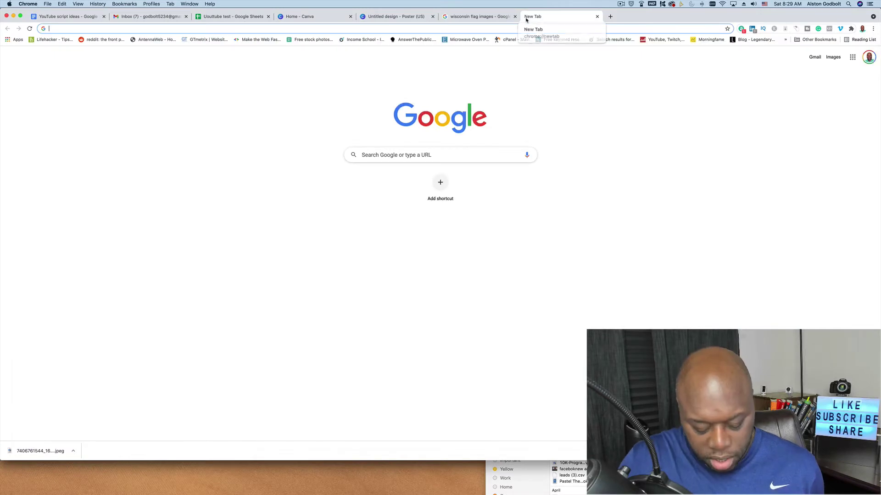
text(word to pd)
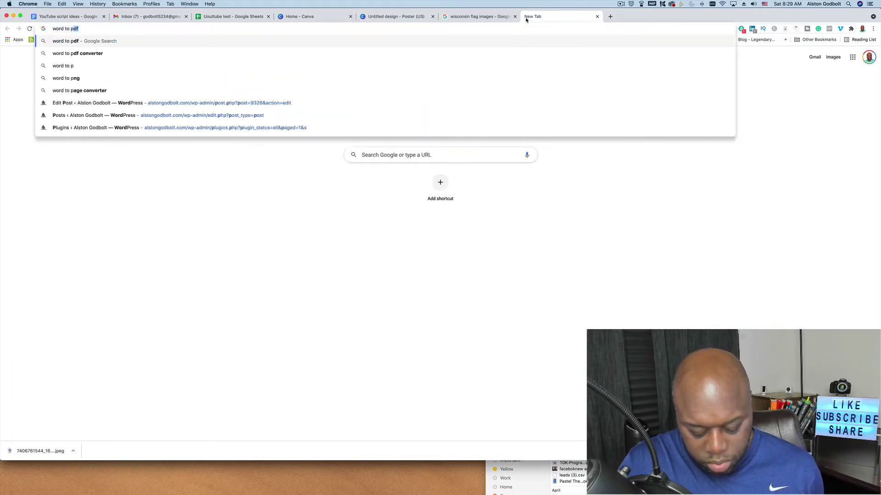
text(f)
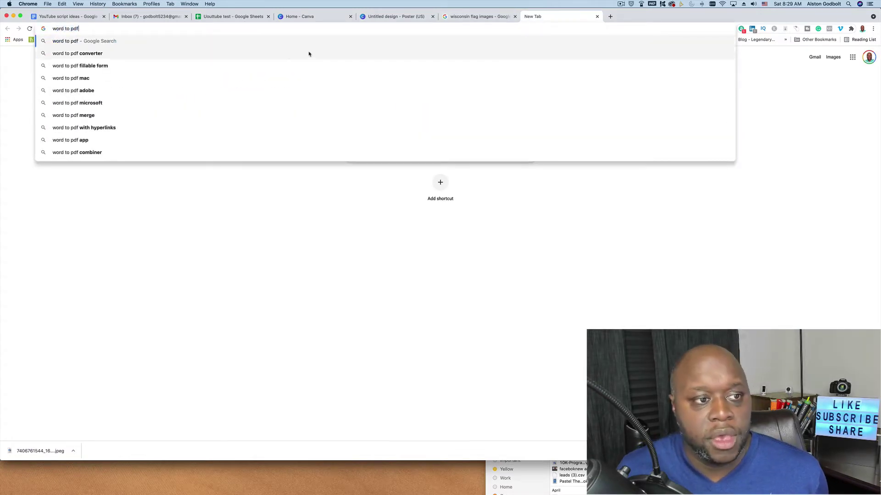
click(256, 53)
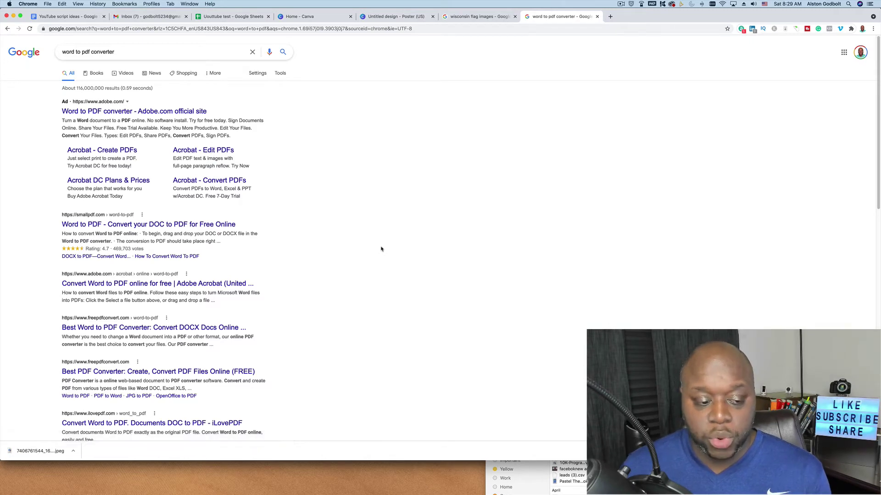
Look at Smallpdf's Word to PDF conversion page from the search results and return to the results.
click(216, 226)
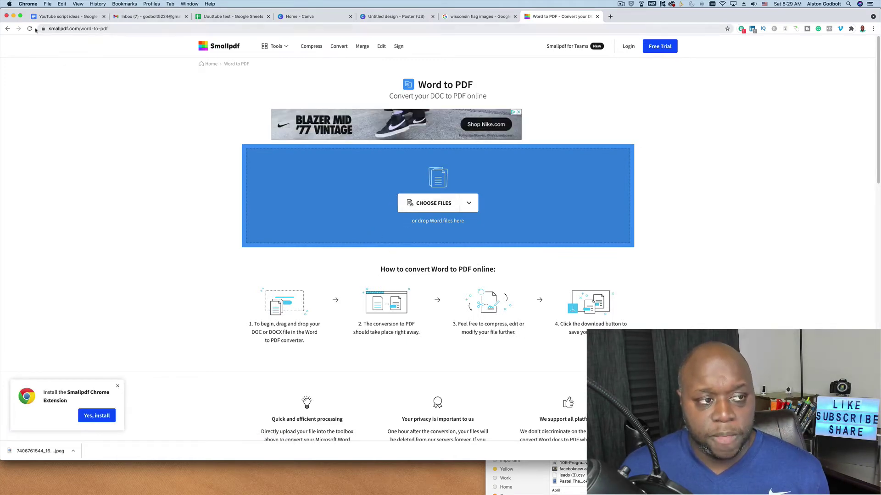
click(7, 28)
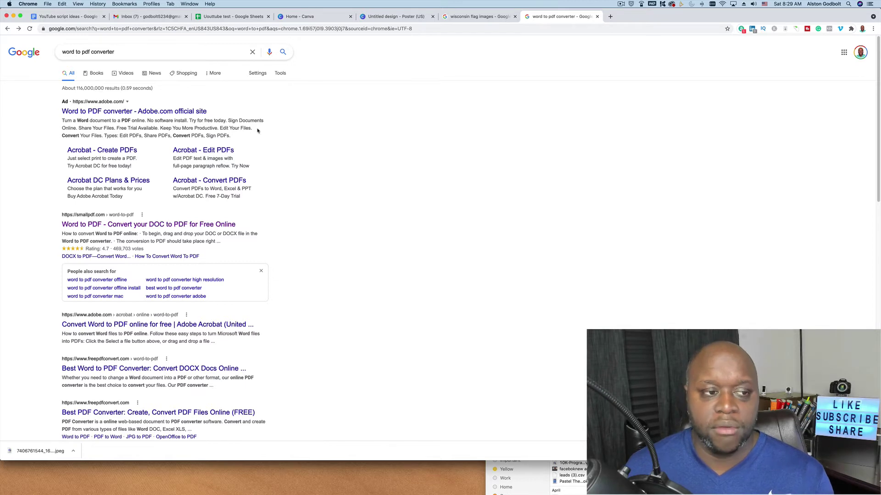
key(super+bracketright)
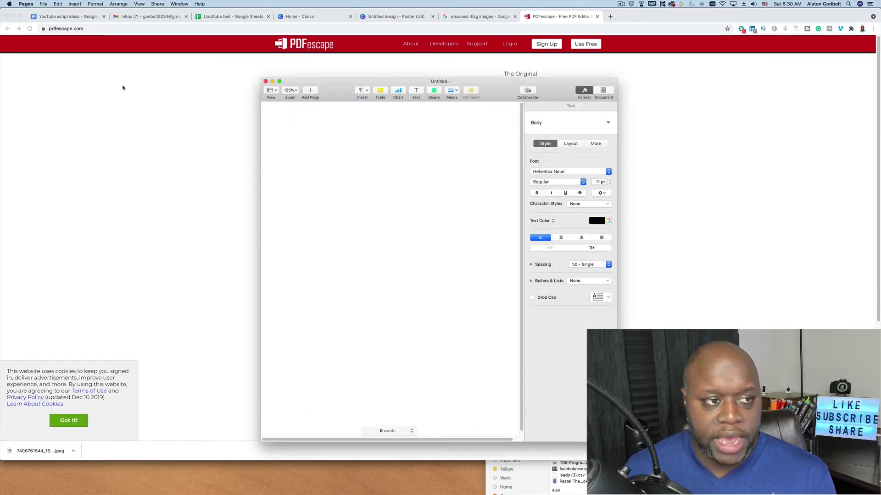
Examine the file formats available for exporting the blank Pages document, and return to the PDFescape page in Chrome.
click(43, 4)
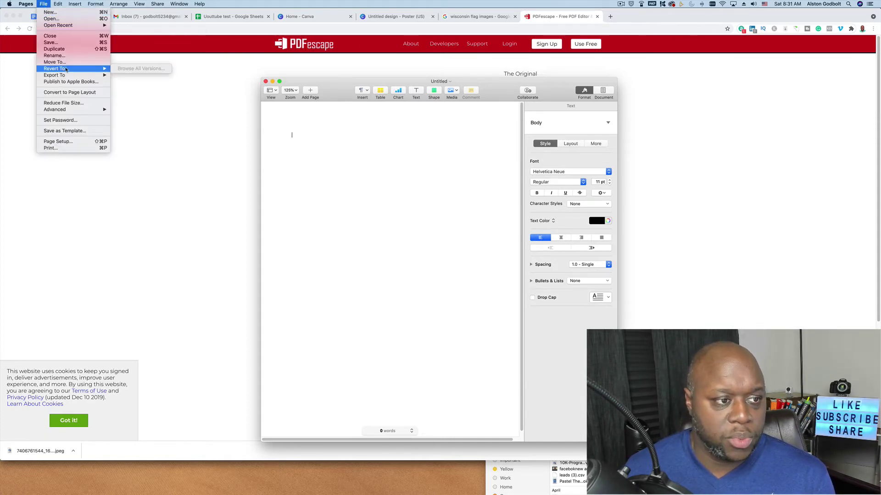
mouse_move(64, 74)
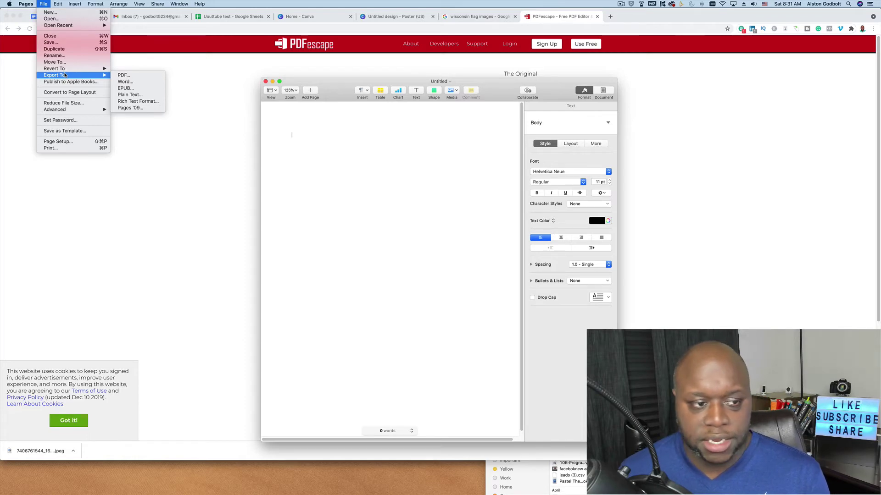
click(122, 165)
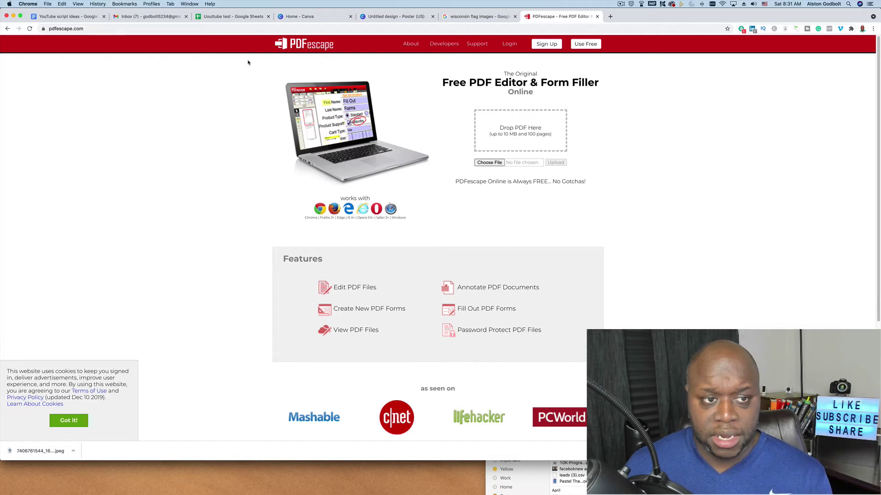
Switch to Affinity Photo and deselect the headline text in the blog featured image template.
key(super+Tab)
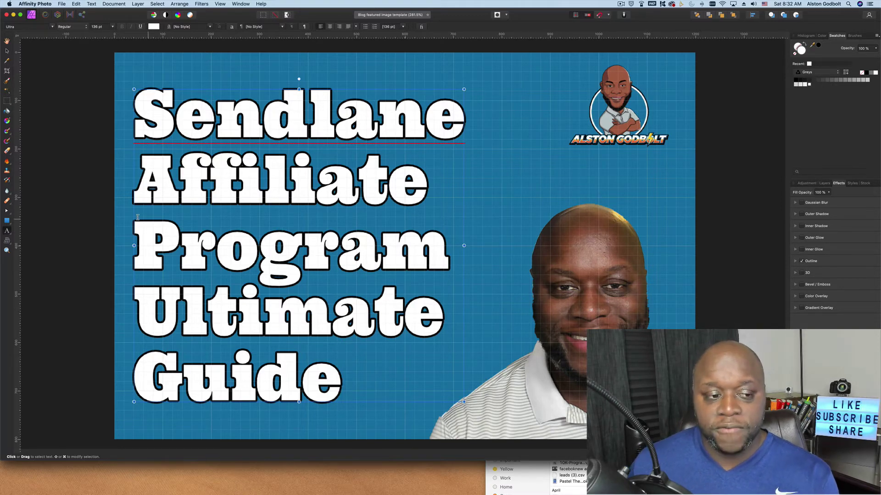
key(Escape)
key(Escape)
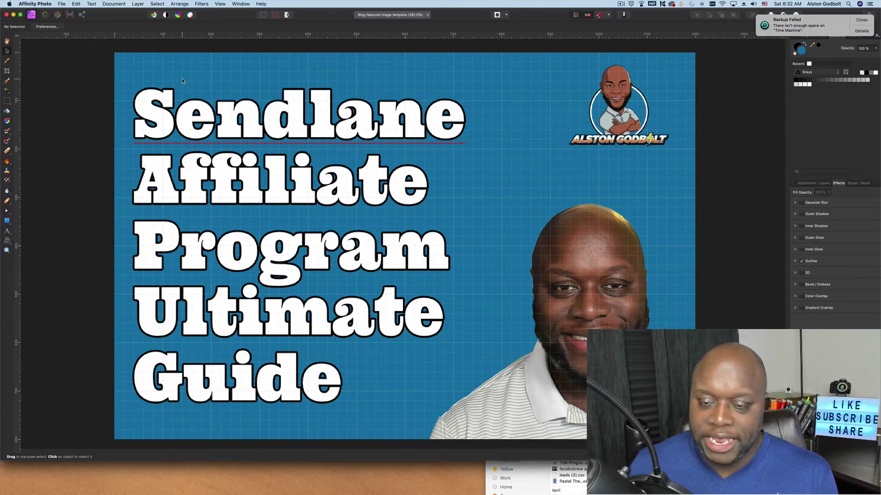
Switch to Chrome, look through the products and prices on the Affinity homepage, and return to Affinity Photo.
key(super+Tab)
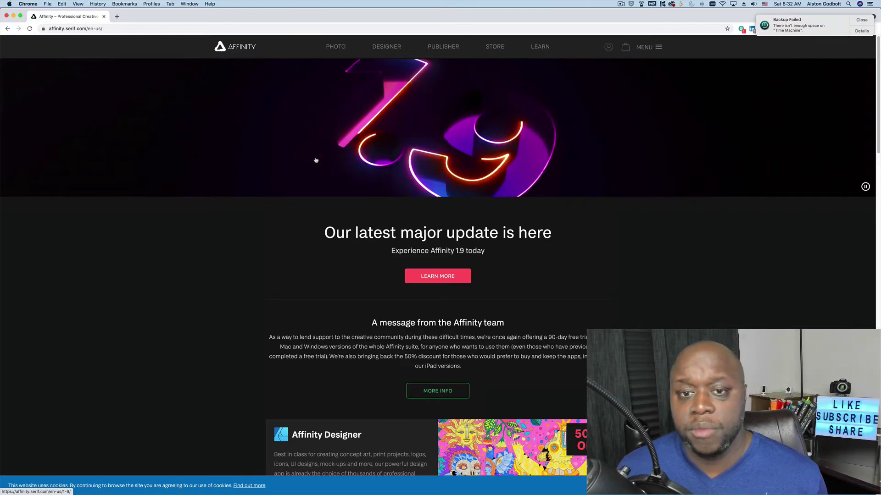
scroll(428, 218, down, 6)
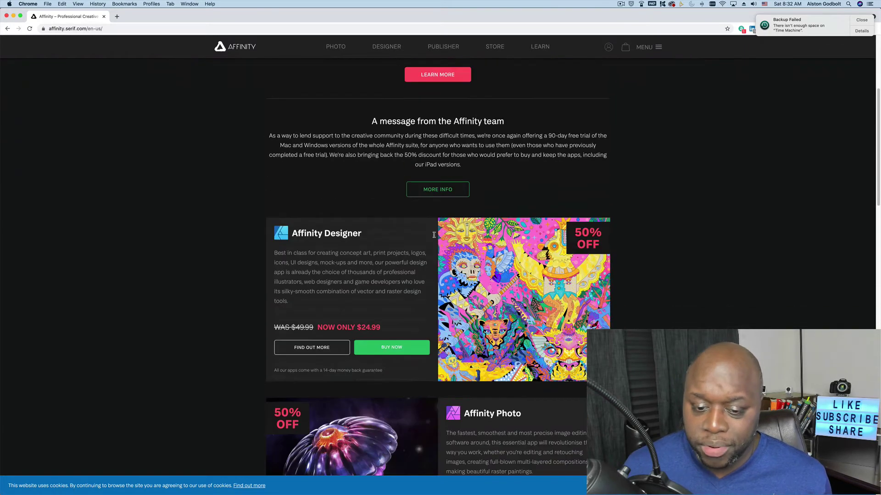
scroll(434, 238, down, 4)
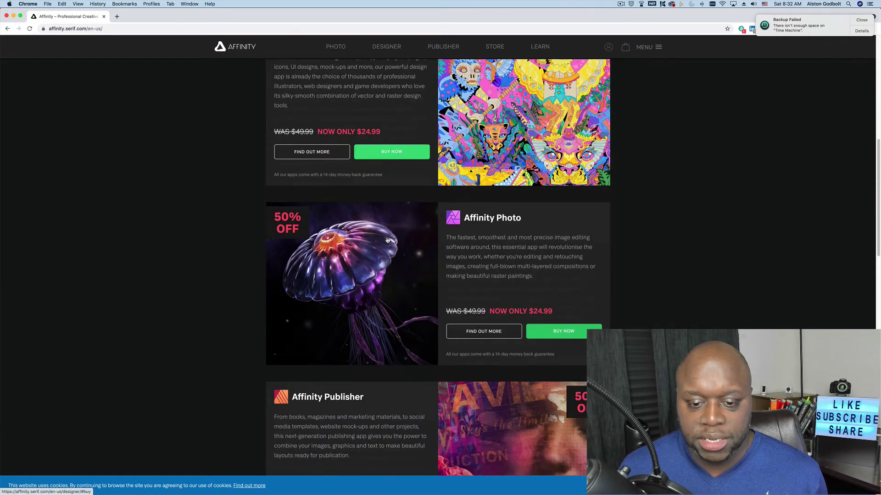
scroll(389, 240, down, 4)
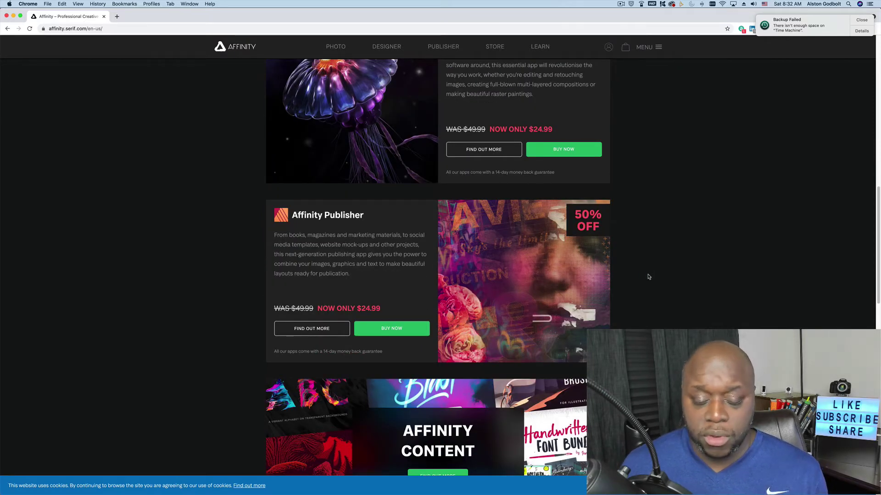
scroll(643, 306, down, 4)
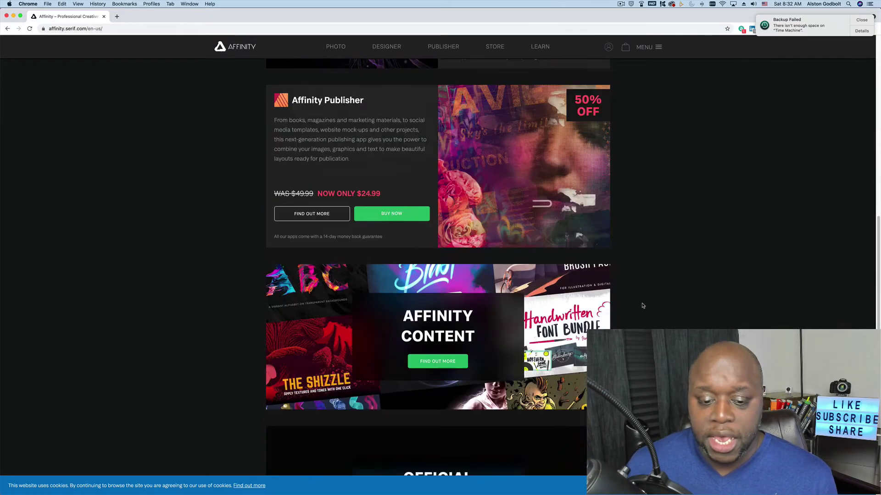
scroll(643, 306, down, 5)
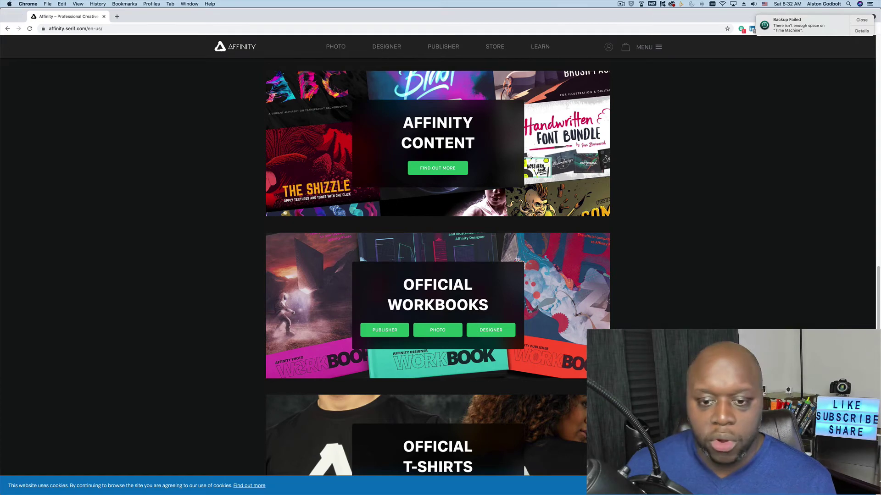
key(super+Tab)
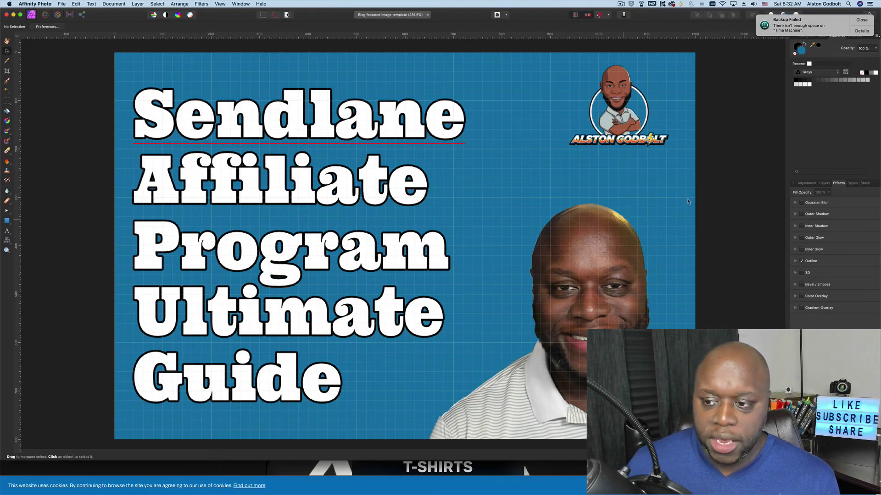